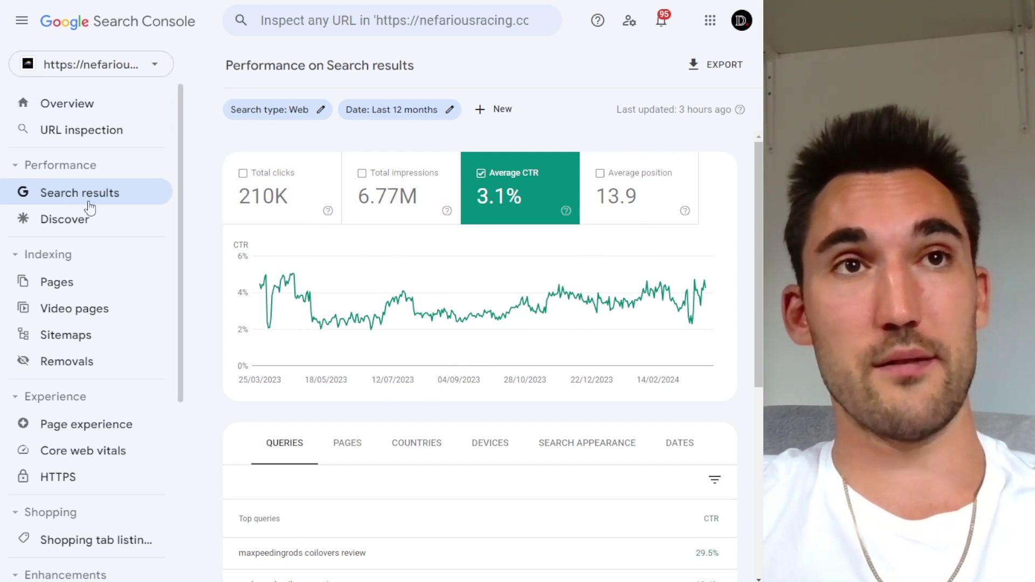
Break the performance report down by pages.
{"action": "scroll", "coordinate": [539, 245], "scroll_direction": "down", "scroll_amount": 3}
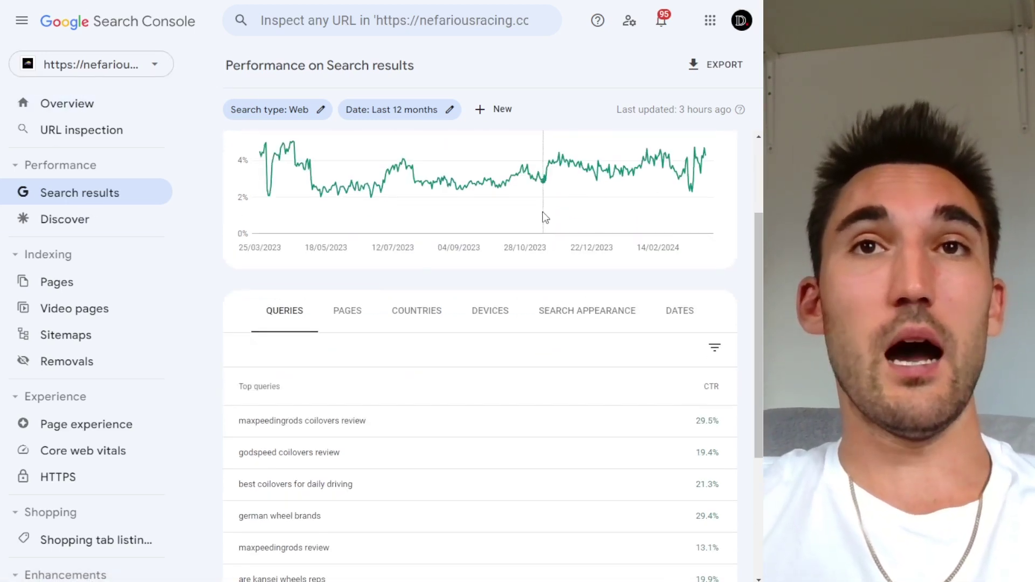
{"action": "scroll", "coordinate": [543, 211], "scroll_direction": "up", "scroll_amount": 3}
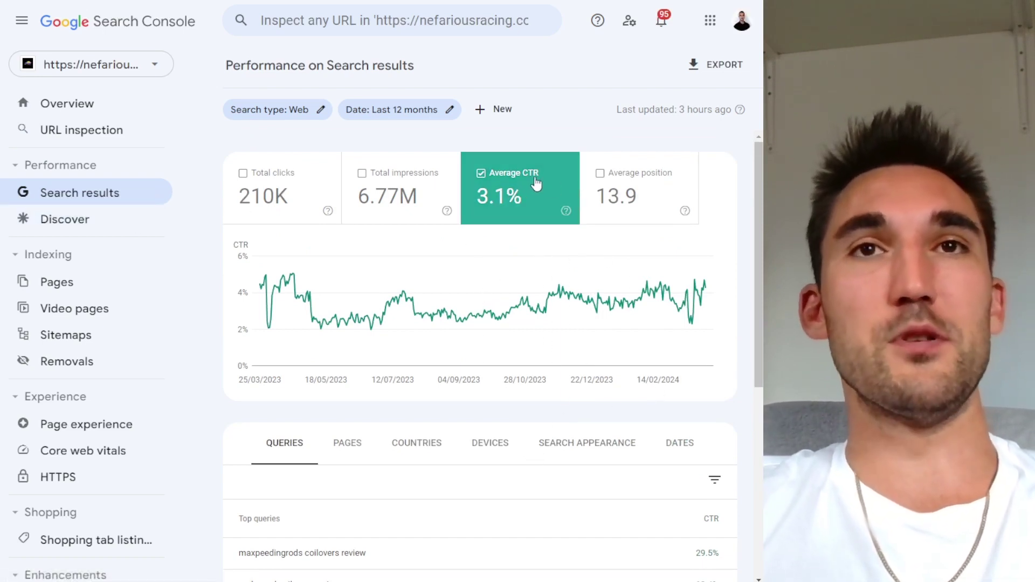
{"action": "scroll", "coordinate": [564, 268], "scroll_direction": "down", "scroll_amount": 1}
{"action": "scroll", "coordinate": [564, 265], "scroll_direction": "down", "scroll_amount": 3}
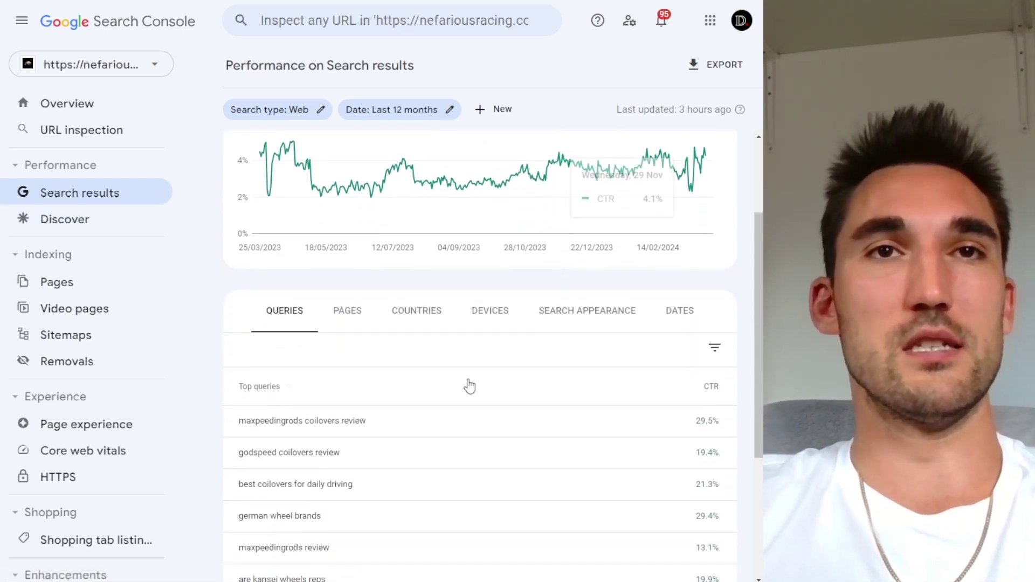
{"action": "left_click", "coordinate": [351, 322]}
{"action": "scroll", "coordinate": [550, 375], "scroll_direction": "down", "scroll_amount": 4}
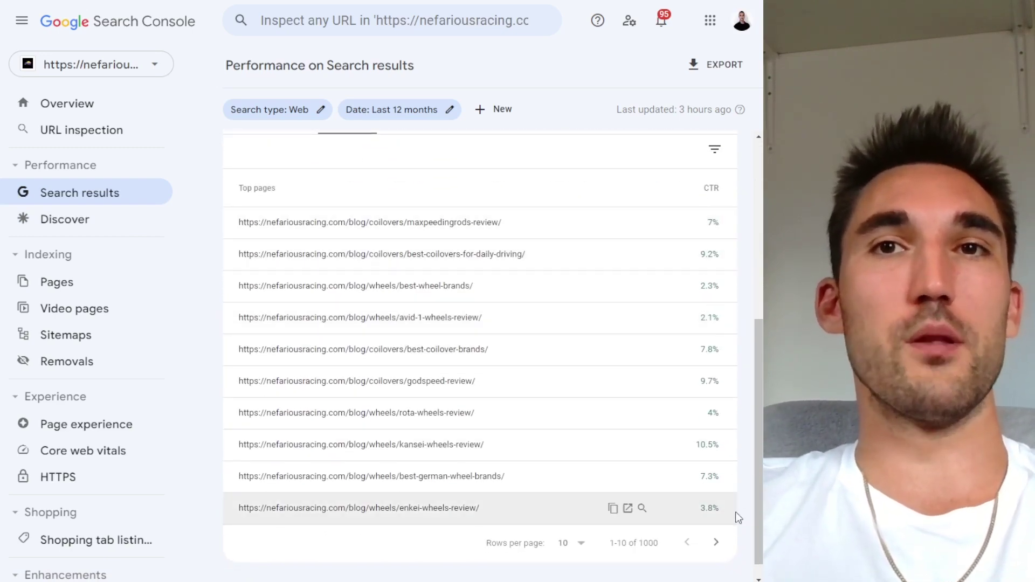
Set the report's date range to the last 3 months.
{"action": "left_click", "coordinate": [406, 108]}
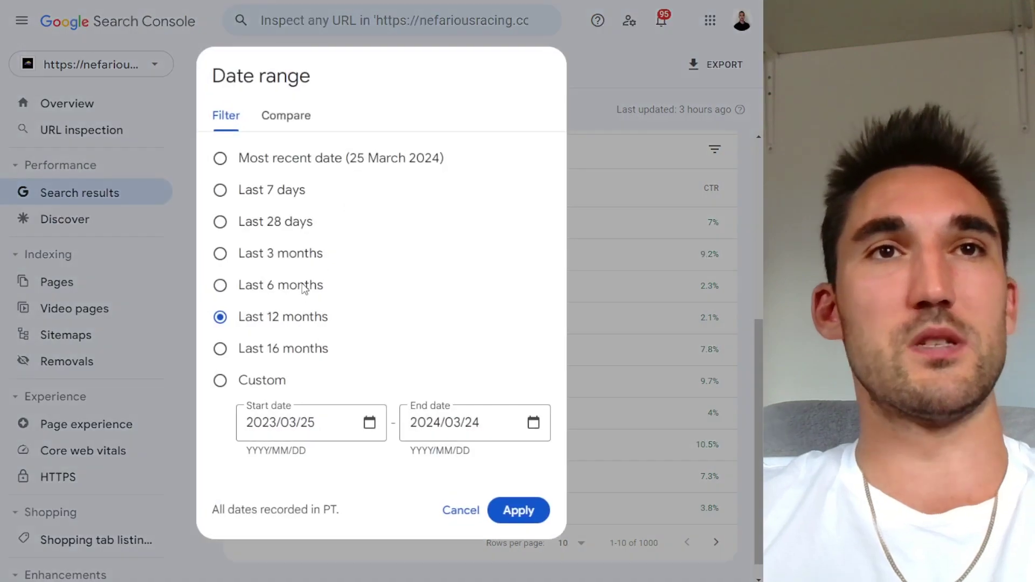
{"action": "left_click", "coordinate": [227, 259]}
{"action": "left_click", "coordinate": [521, 516]}
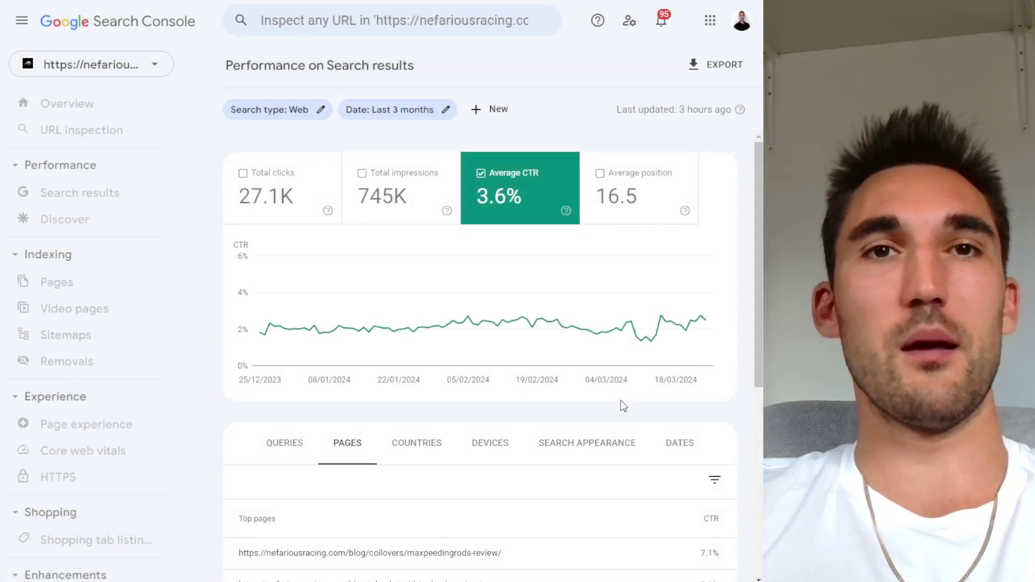
Add the Average position metric to the pages report.
{"action": "scroll", "coordinate": [705, 460], "scroll_direction": "down", "scroll_amount": 4}
{"action": "scroll", "coordinate": [706, 402], "scroll_direction": "down", "scroll_amount": 3}
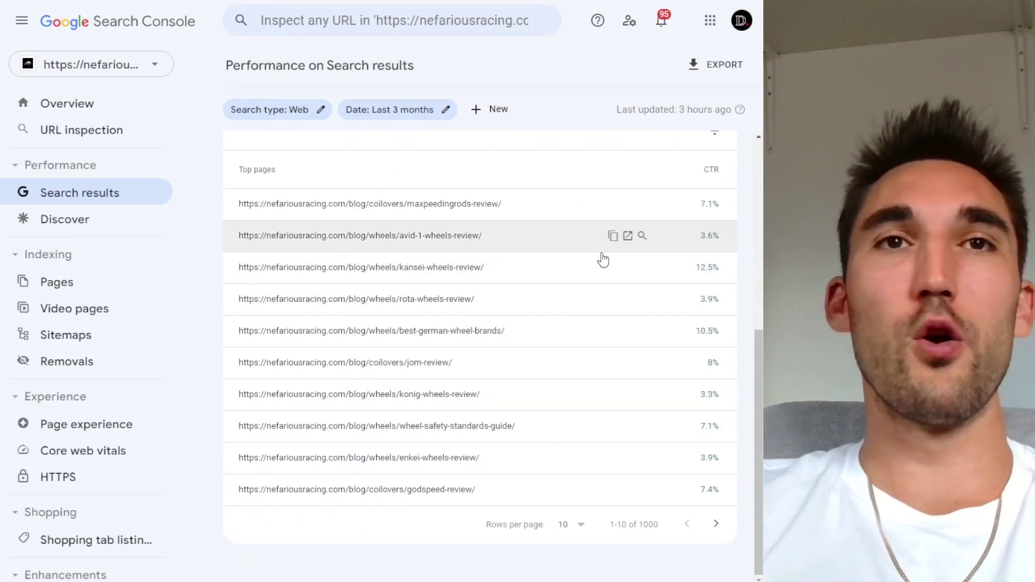
{"action": "scroll", "coordinate": [592, 296], "scroll_direction": "up", "scroll_amount": 4}
{"action": "scroll", "coordinate": [581, 393], "scroll_direction": "up", "scroll_amount": 3}
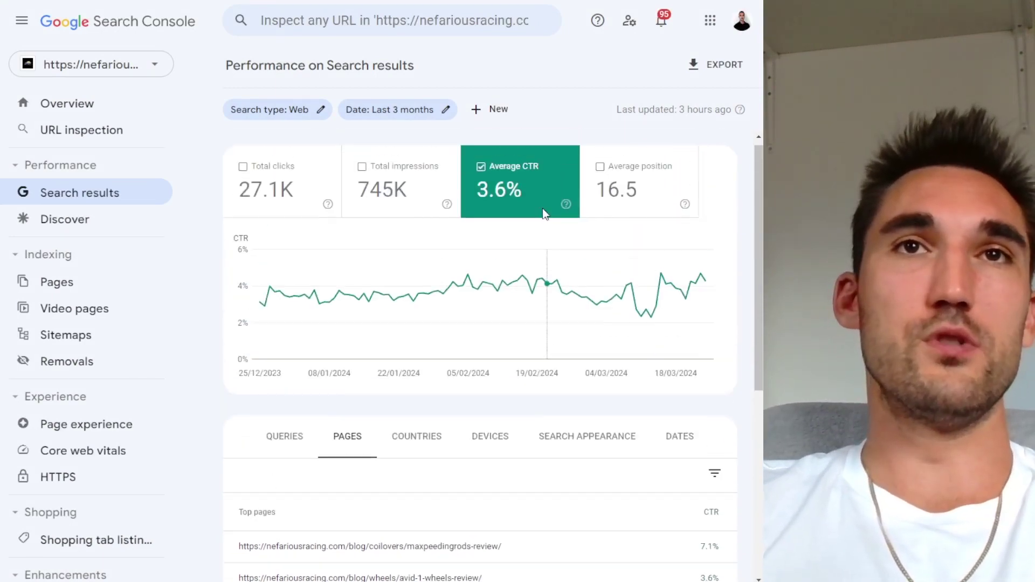
{"action": "left_click", "coordinate": [636, 201]}
Scroll the top pages list to compare the rota-wheels-review row's CTR and position.
{"action": "scroll", "coordinate": [686, 353], "scroll_direction": "down", "scroll_amount": 6}
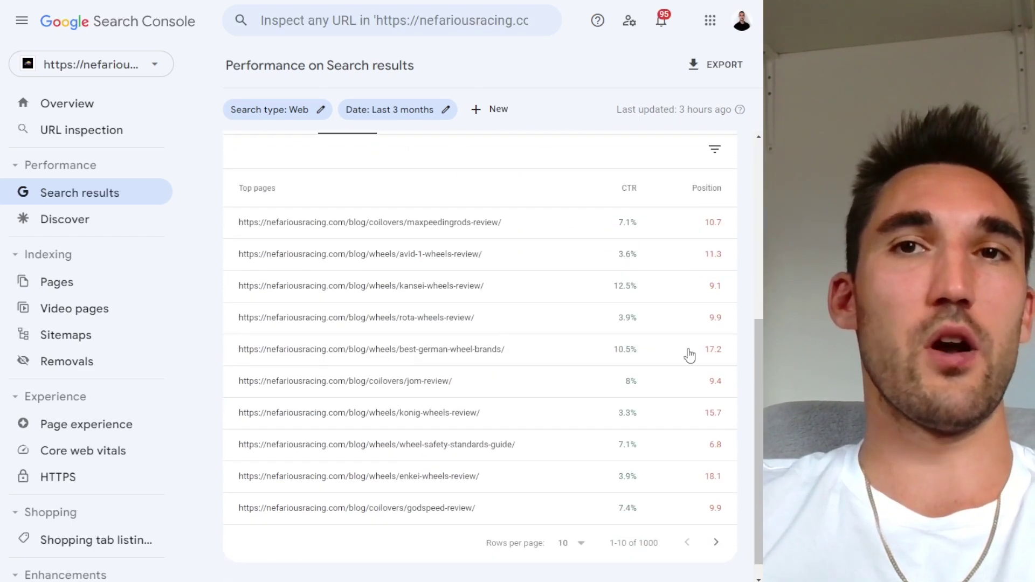
{"action": "scroll", "coordinate": [696, 296], "scroll_direction": "up", "scroll_amount": 1}
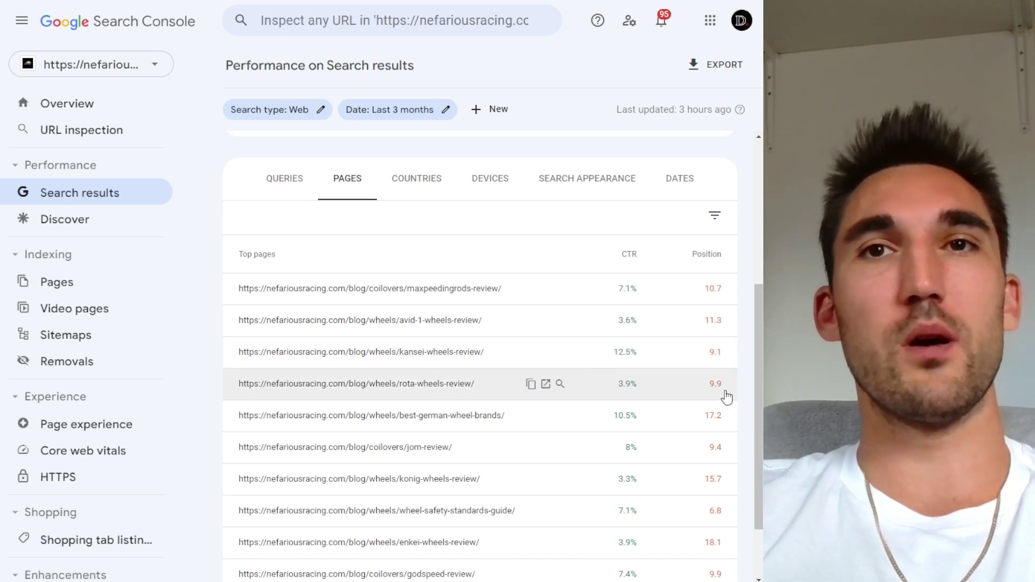
{"action": "scroll", "coordinate": [668, 374], "scroll_direction": "down", "scroll_amount": 1}
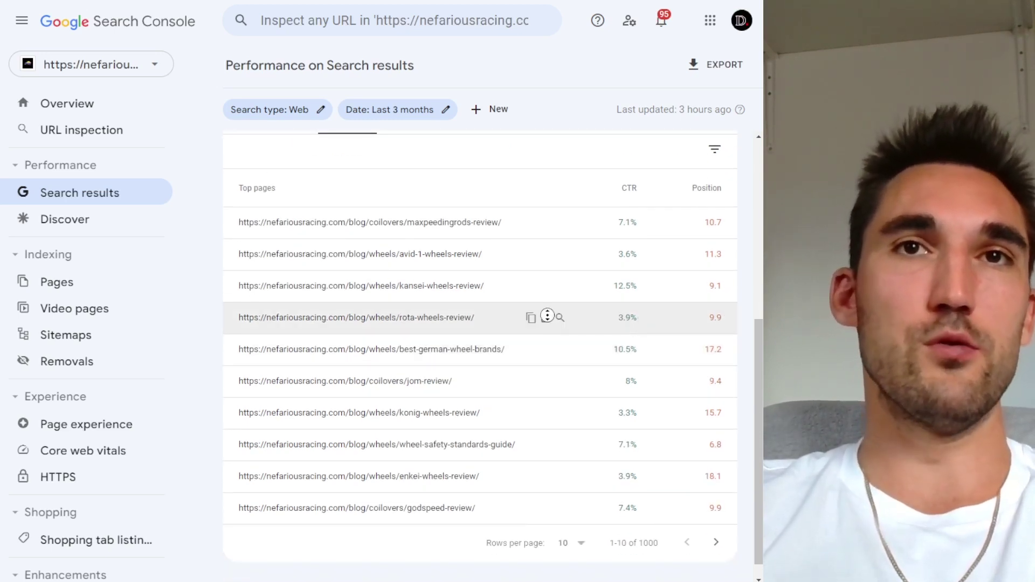
{"action": "scroll", "coordinate": [545, 324], "scroll_direction": "up", "scroll_amount": 4}
{"action": "scroll", "coordinate": [536, 377], "scroll_direction": "down", "scroll_amount": 5}
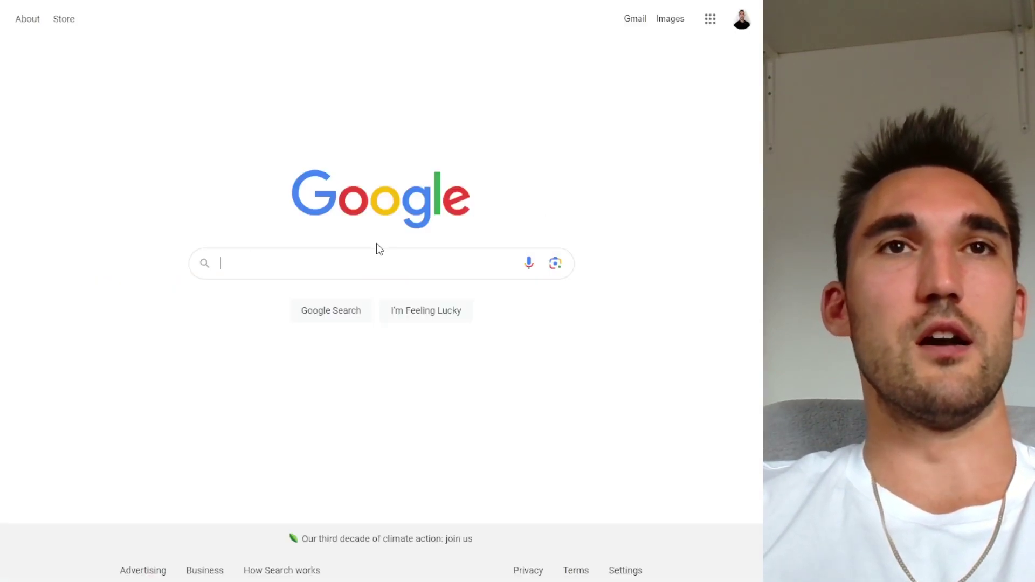
Search Google for the pasted query 'ROTA WHEELS REVIEW'.
{"action": "type", "text": "ROTA WHEELS REVIEW"}
{"action": "key", "text": "Return"}
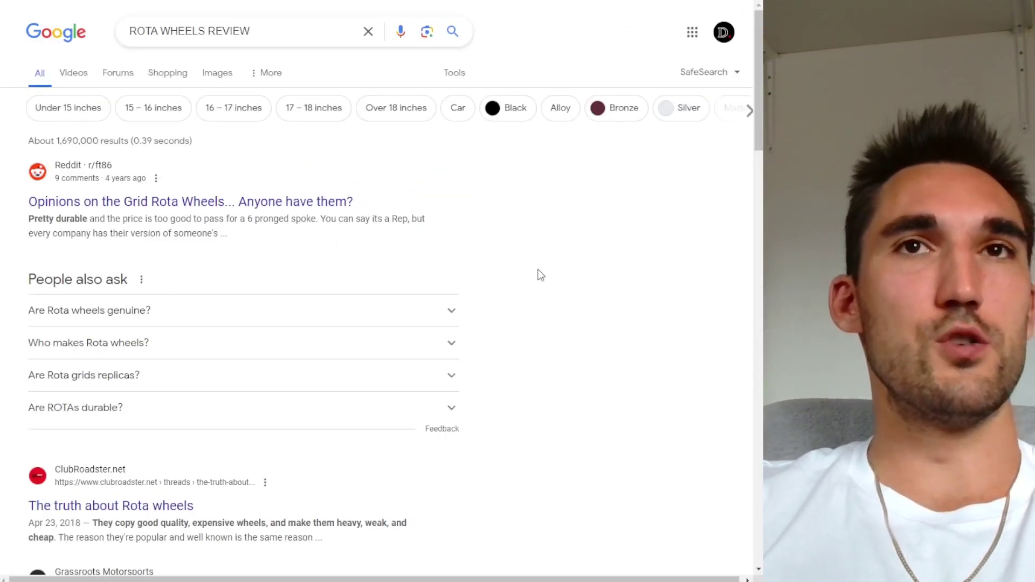
{"action": "scroll", "coordinate": [341, 286], "scroll_direction": "down", "scroll_amount": 20}
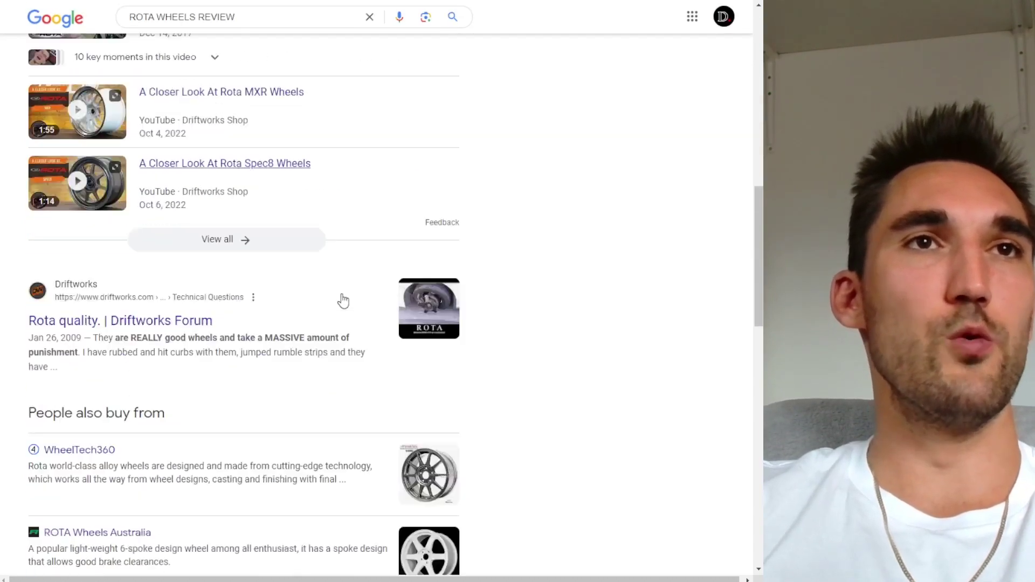
{"action": "scroll", "coordinate": [348, 281], "scroll_direction": "up", "scroll_amount": 6}
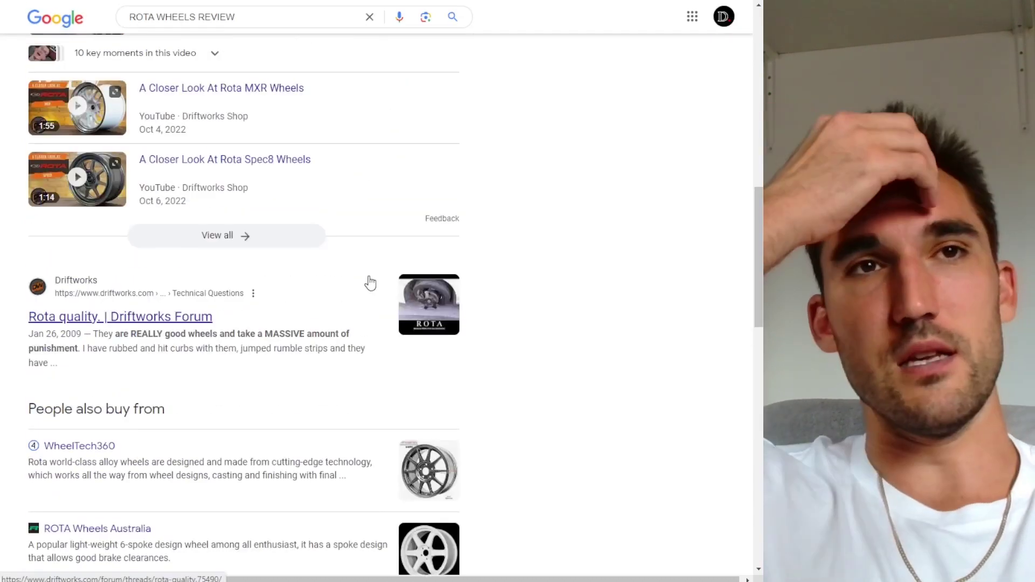
{"action": "scroll", "coordinate": [374, 294], "scroll_direction": "down", "scroll_amount": 15}
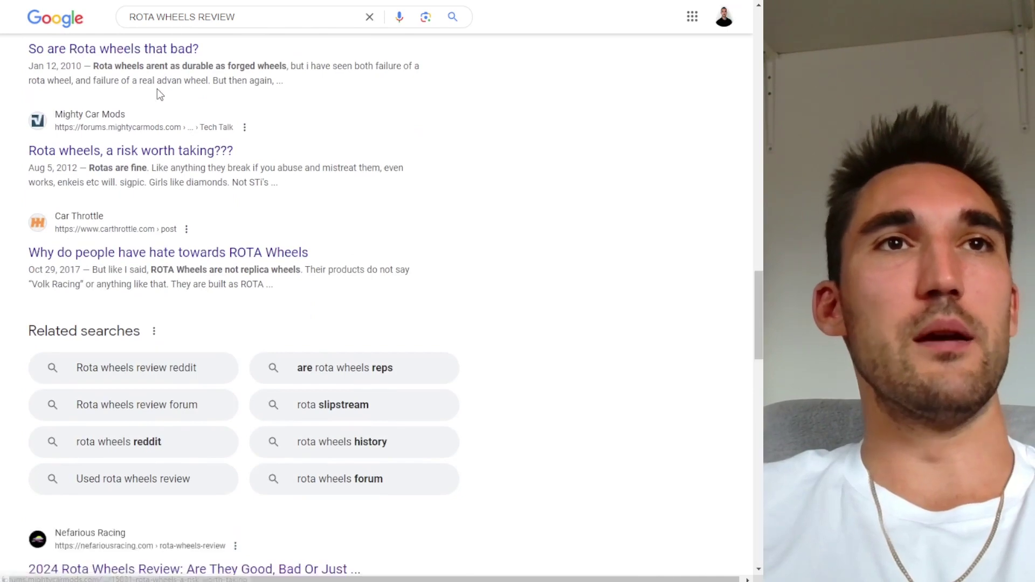
Highlight the Nefarious Racing result's title and snippet to examine them.
{"action": "left_click_drag", "start_coordinate": [23, 308], "coordinate": [427, 344]}
{"action": "left_click", "coordinate": [427, 343]}
{"action": "triple_click", "coordinate": [427, 343]}
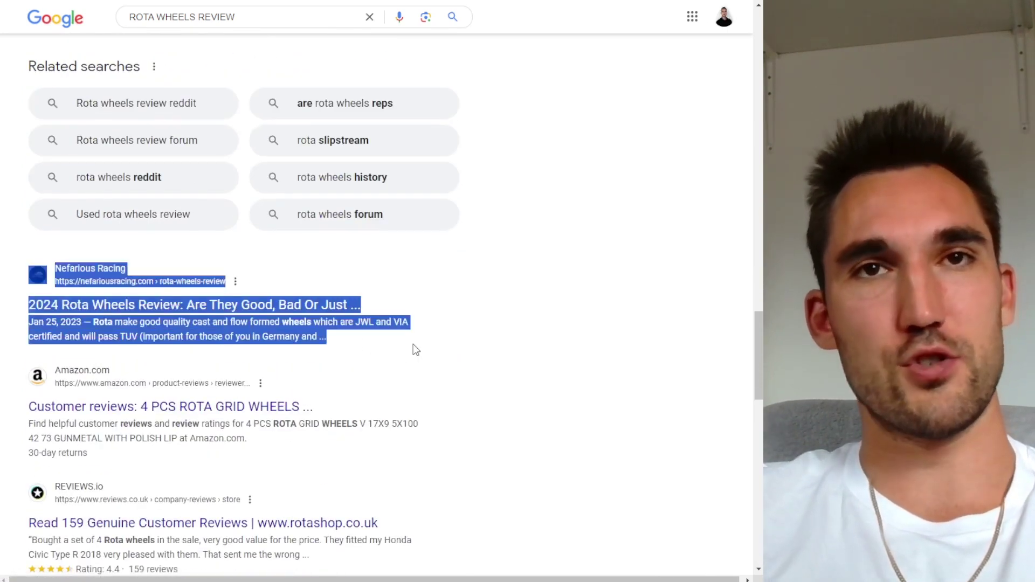
{"action": "left_click", "coordinate": [462, 373]}
Scroll the results and highlight the year 2024 in the Nefarious Racing title.
{"action": "scroll", "coordinate": [345, 345], "scroll_direction": "up", "scroll_amount": 5}
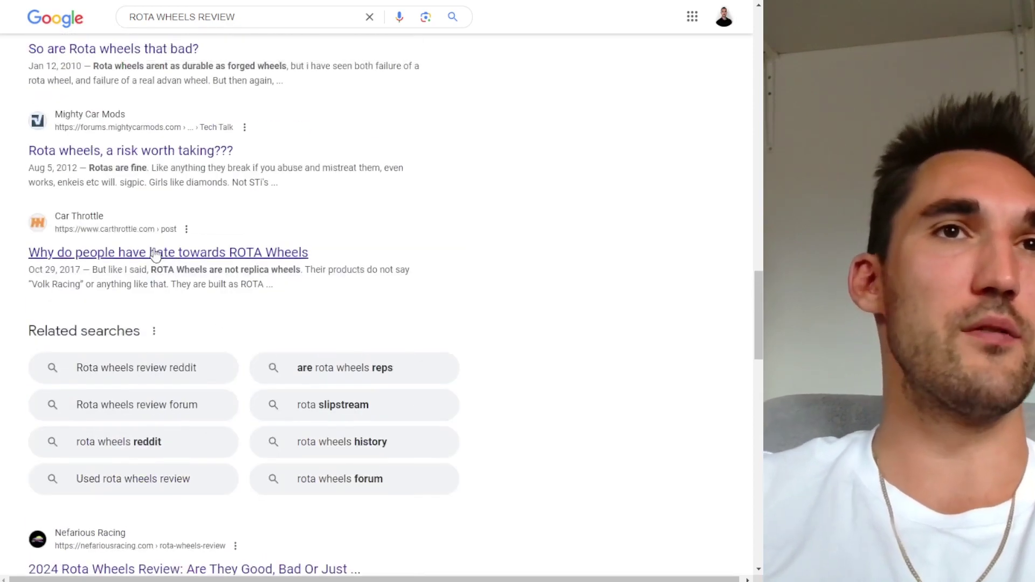
{"action": "scroll", "coordinate": [316, 319], "scroll_direction": "up", "scroll_amount": 3}
{"action": "scroll", "coordinate": [296, 399], "scroll_direction": "up", "scroll_amount": 3}
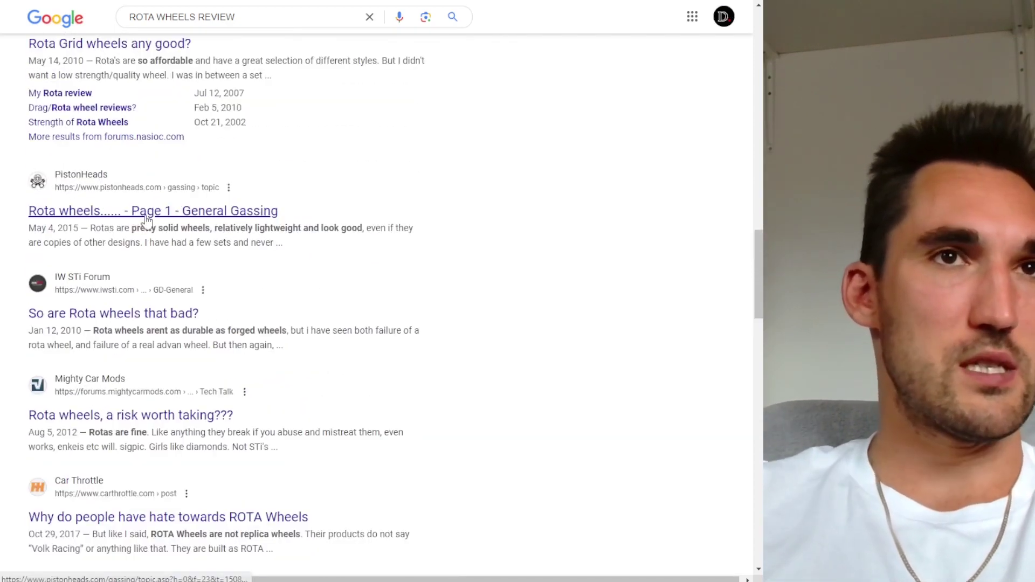
{"action": "scroll", "coordinate": [387, 367], "scroll_direction": "up", "scroll_amount": 1}
{"action": "scroll", "coordinate": [387, 367], "scroll_direction": "up", "scroll_amount": 1}
{"action": "scroll", "coordinate": [386, 364], "scroll_direction": "down", "scroll_amount": 4}
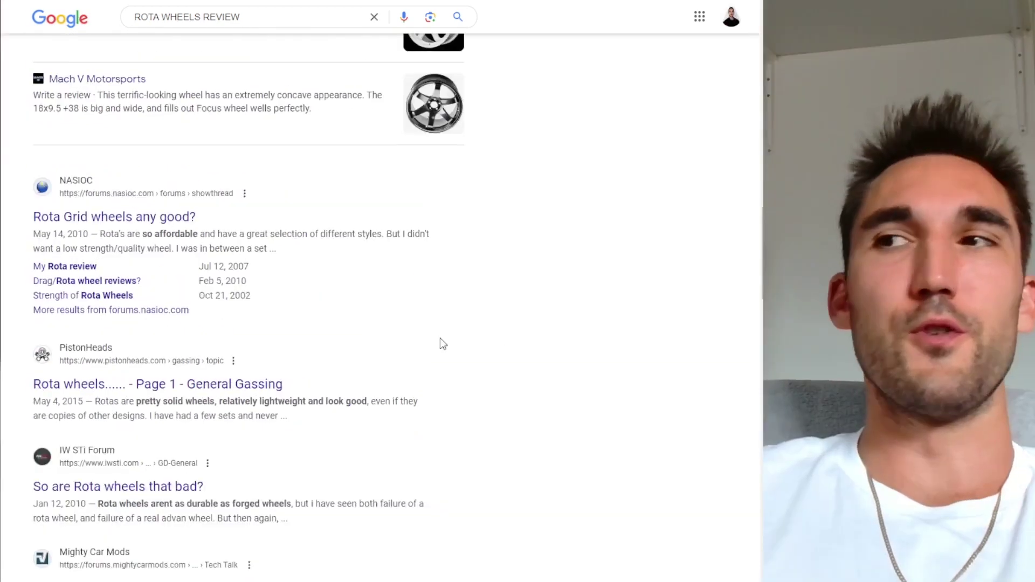
{"action": "scroll", "coordinate": [285, 303], "scroll_direction": "down", "scroll_amount": 8}
{"action": "scroll", "coordinate": [285, 303], "scroll_direction": "down", "scroll_amount": 3}
{"action": "scroll", "coordinate": [142, 294], "scroll_direction": "up", "scroll_amount": 2}
{"action": "scroll", "coordinate": [108, 323], "scroll_direction": "down", "scroll_amount": 2}
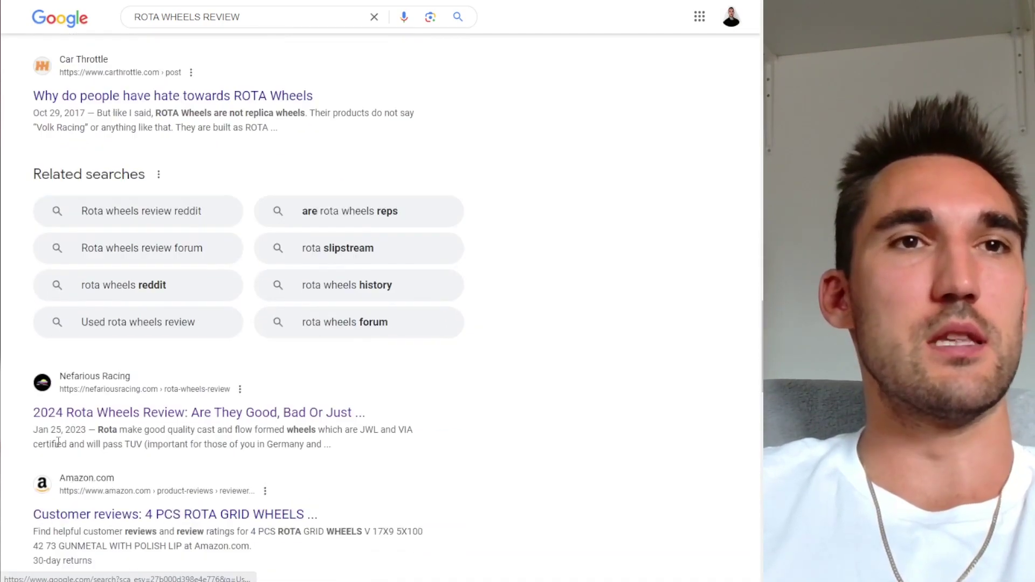
{"action": "left_click_drag", "start_coordinate": [24, 414], "coordinate": [64, 414]}
{"action": "left_click", "coordinate": [563, 482]}
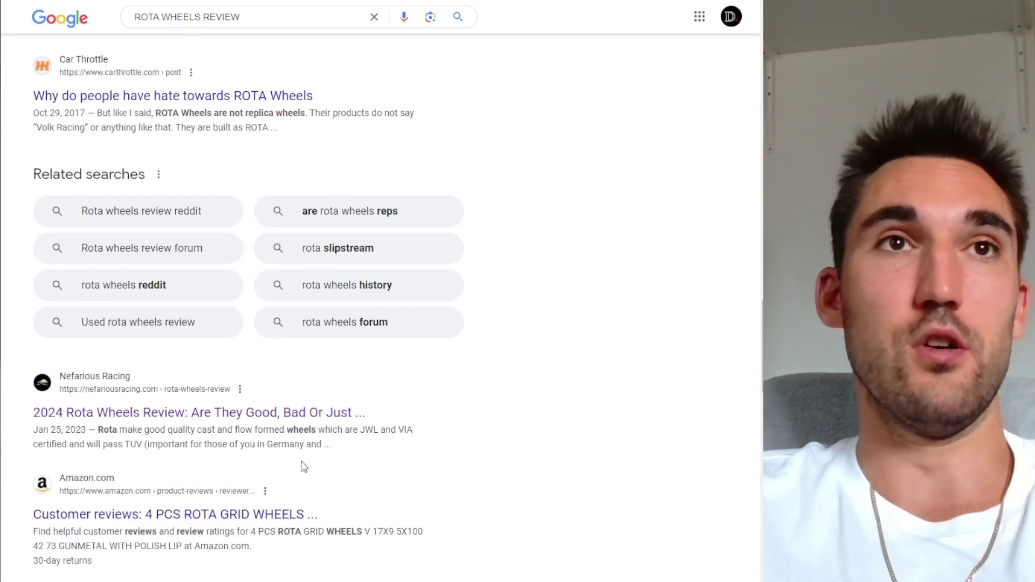
Scroll back up to the top of the search results.
{"action": "scroll", "coordinate": [304, 467], "scroll_direction": "up", "scroll_amount": 6}
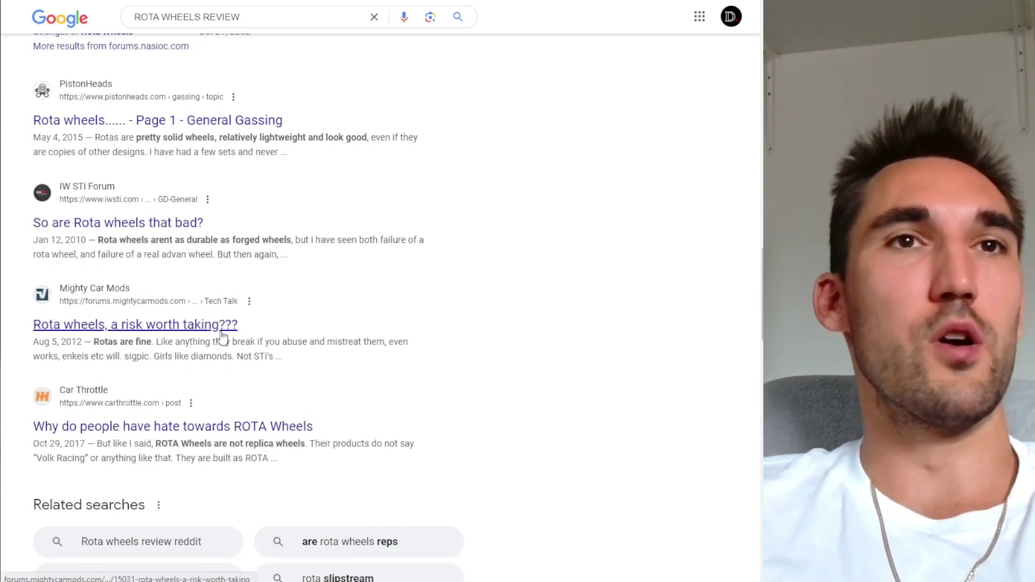
{"action": "scroll", "coordinate": [222, 337], "scroll_direction": "up", "scroll_amount": 2}
{"action": "scroll", "coordinate": [201, 368], "scroll_direction": "up", "scroll_amount": 1}
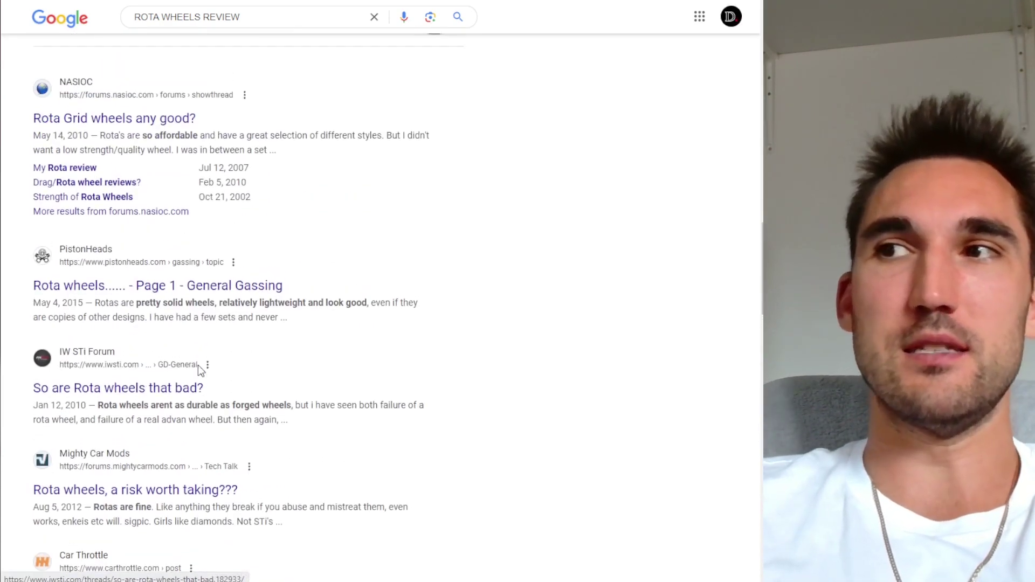
{"action": "scroll", "coordinate": [198, 365], "scroll_direction": "up", "scroll_amount": 4}
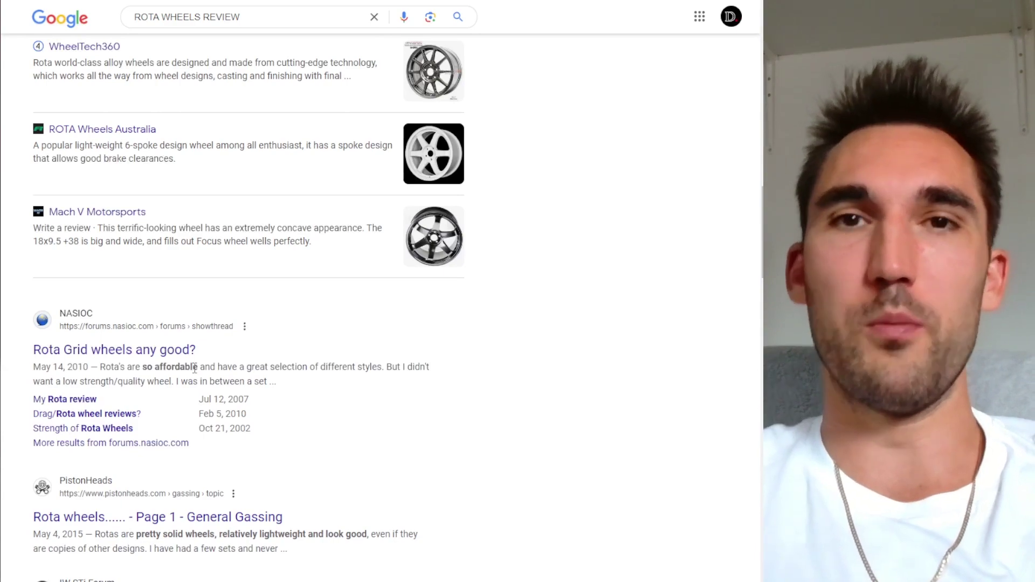
{"action": "scroll", "coordinate": [194, 369], "scroll_direction": "up", "scroll_amount": 15}
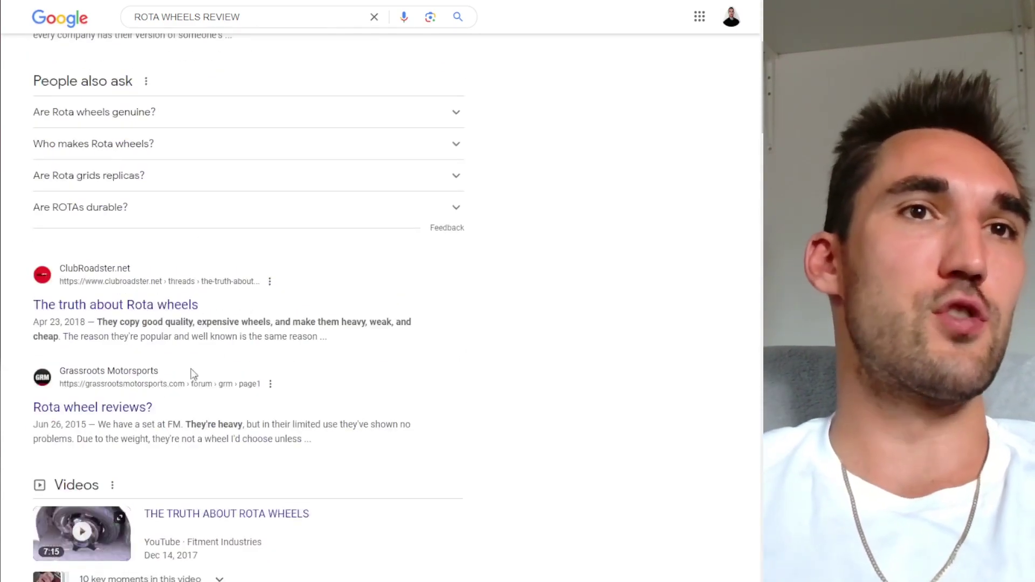
{"action": "scroll", "coordinate": [190, 426], "scroll_direction": "up", "scroll_amount": 4}
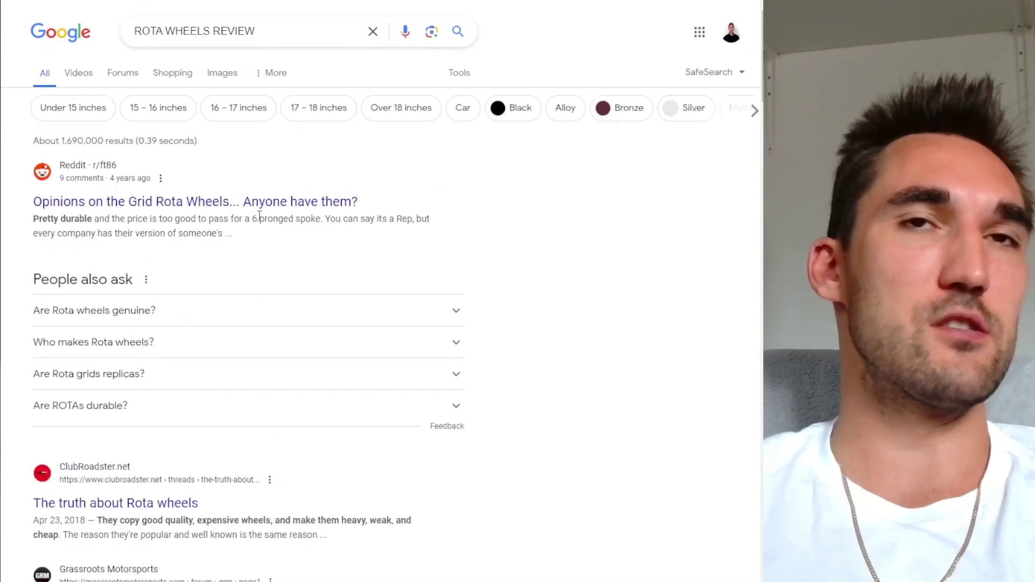
Append '[2024]' to the query, fix the mistyped year, and rerun the search.
{"action": "left_click", "coordinate": [298, 25]}
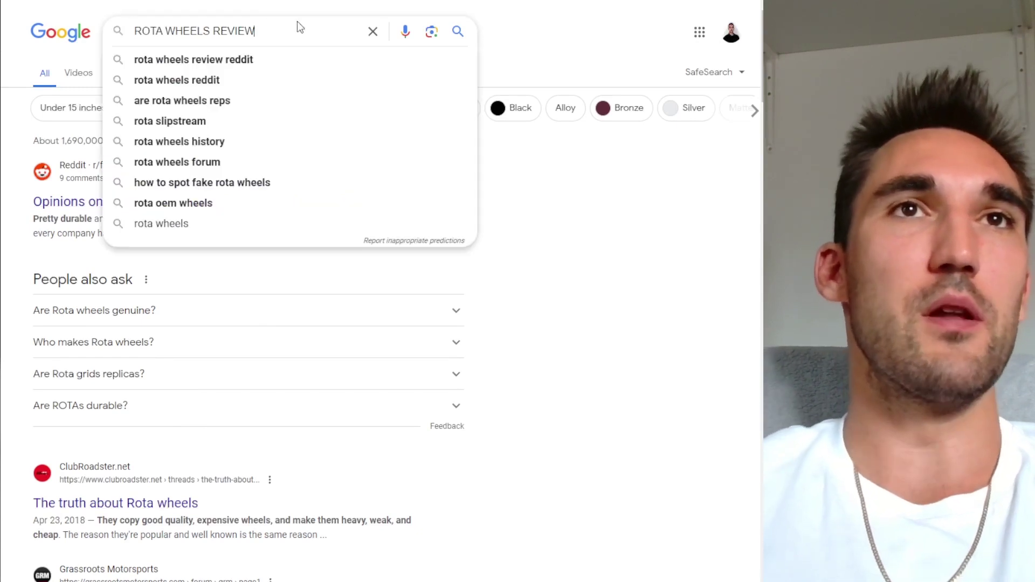
{"action": "type", "text": "[20-"}
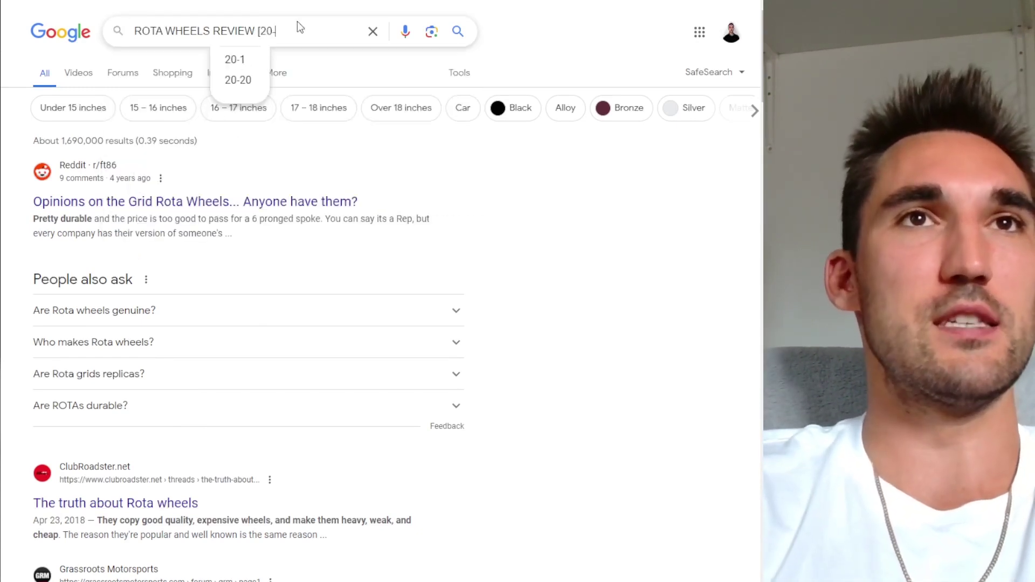
{"action": "key", "text": "BackSpace"}
{"action": "type", "text": "04]"}
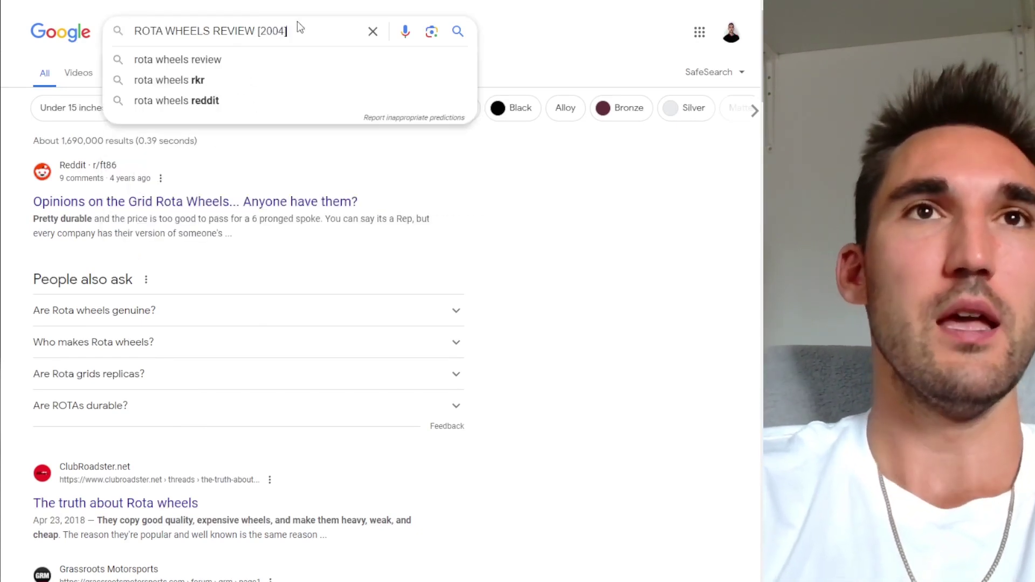
{"action": "left_click", "coordinate": [281, 30]}
{"action": "key", "text": "BackSpace"}
{"action": "type", "text": "2"}
{"action": "key", "text": "Return"}
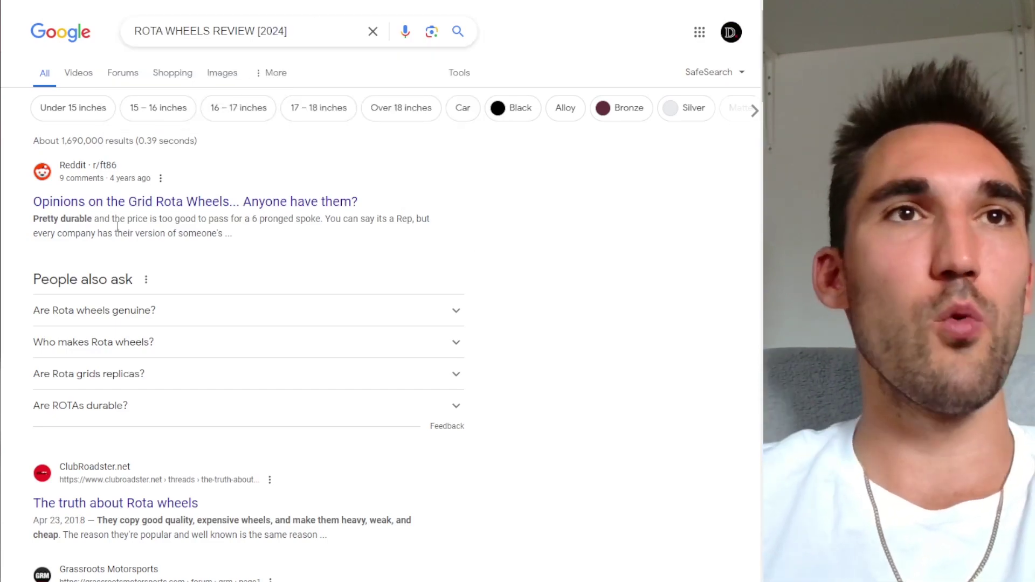
{"action": "scroll", "coordinate": [171, 201], "scroll_direction": "down", "scroll_amount": 15}
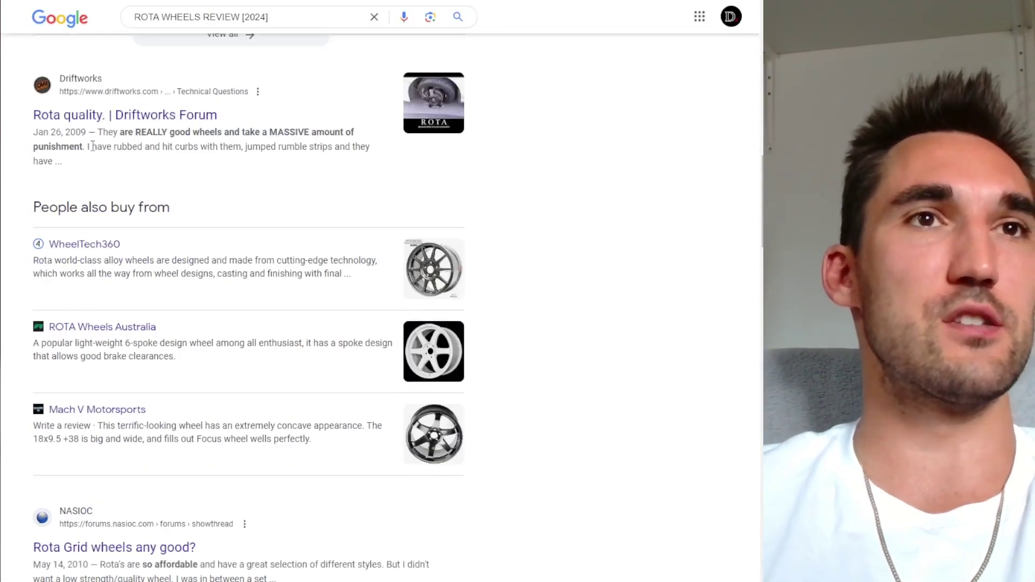
Scroll the [2024] results to the Nefarious Racing result and highlight part of its title.
{"action": "scroll", "coordinate": [198, 221], "scroll_direction": "down", "scroll_amount": 20}
{"action": "scroll", "coordinate": [205, 165], "scroll_direction": "up", "scroll_amount": 15}
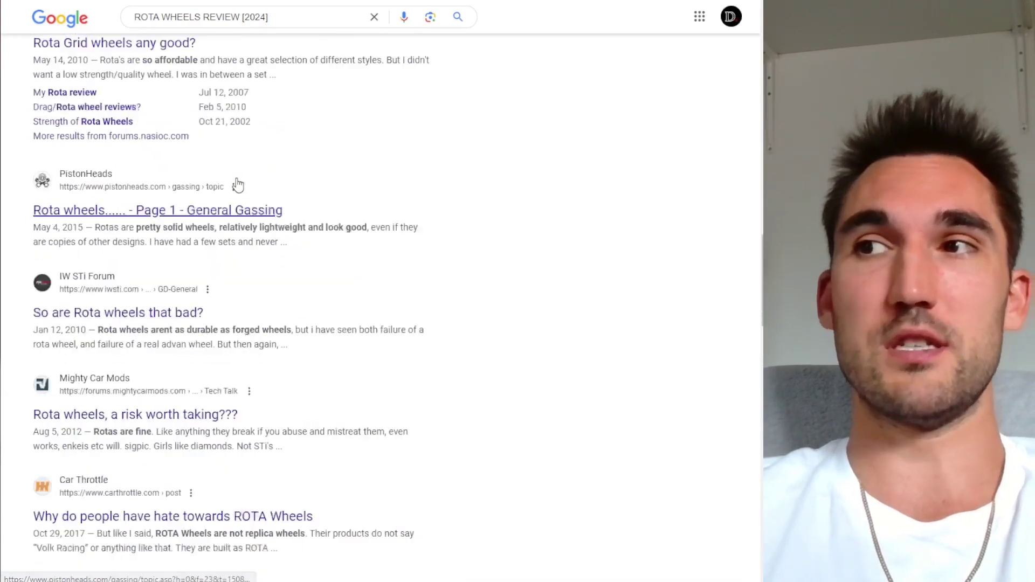
{"action": "scroll", "coordinate": [387, 138], "scroll_direction": "down", "scroll_amount": 2}
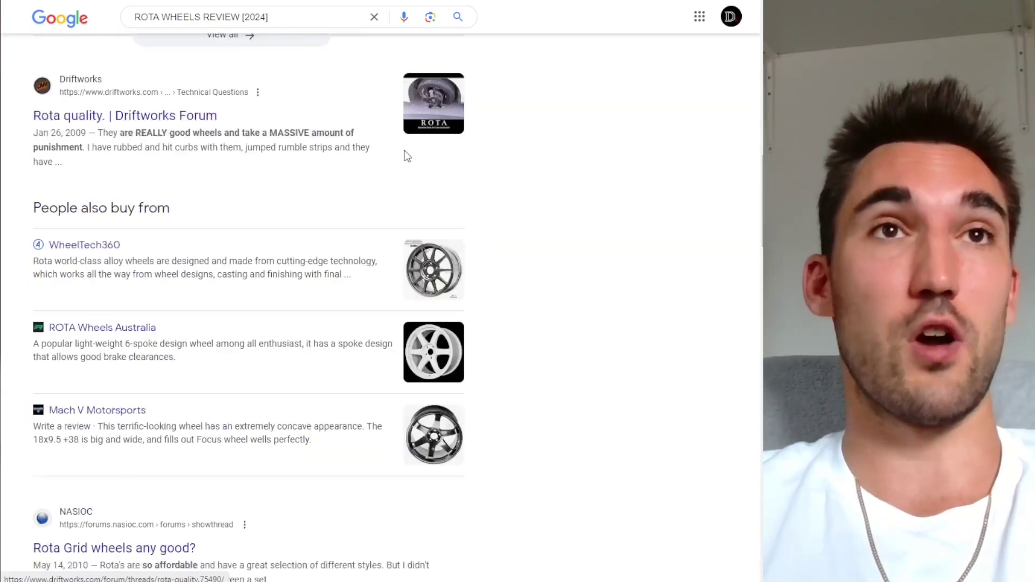
{"action": "scroll", "coordinate": [424, 162], "scroll_direction": "down", "scroll_amount": 8}
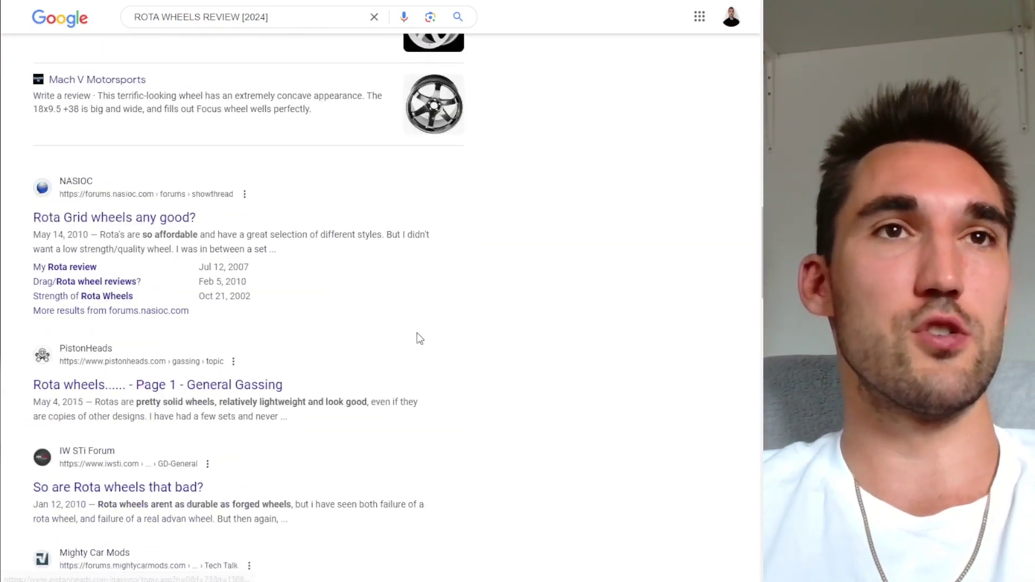
{"action": "scroll", "coordinate": [418, 335], "scroll_direction": "up", "scroll_amount": 13}
{"action": "scroll", "coordinate": [185, 302], "scroll_direction": "up", "scroll_amount": 10}
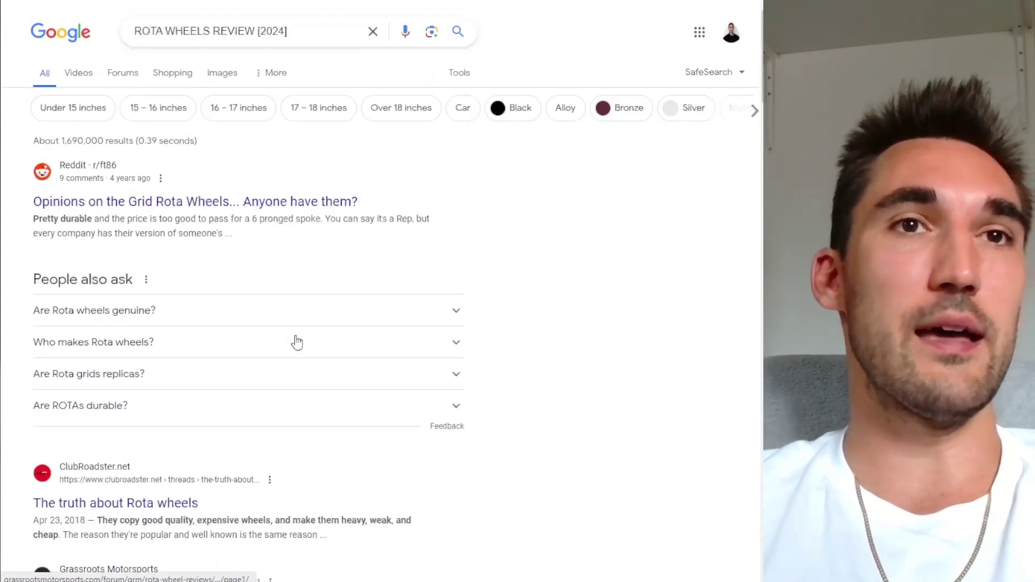
{"action": "scroll", "coordinate": [318, 287], "scroll_direction": "down", "scroll_amount": 3}
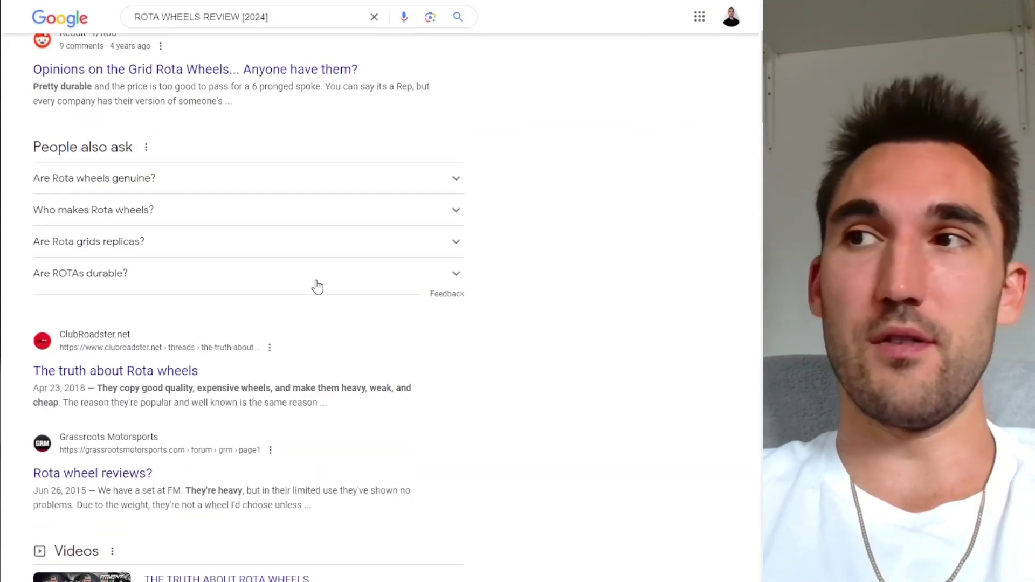
{"action": "scroll", "coordinate": [231, 377], "scroll_direction": "down", "scroll_amount": 10}
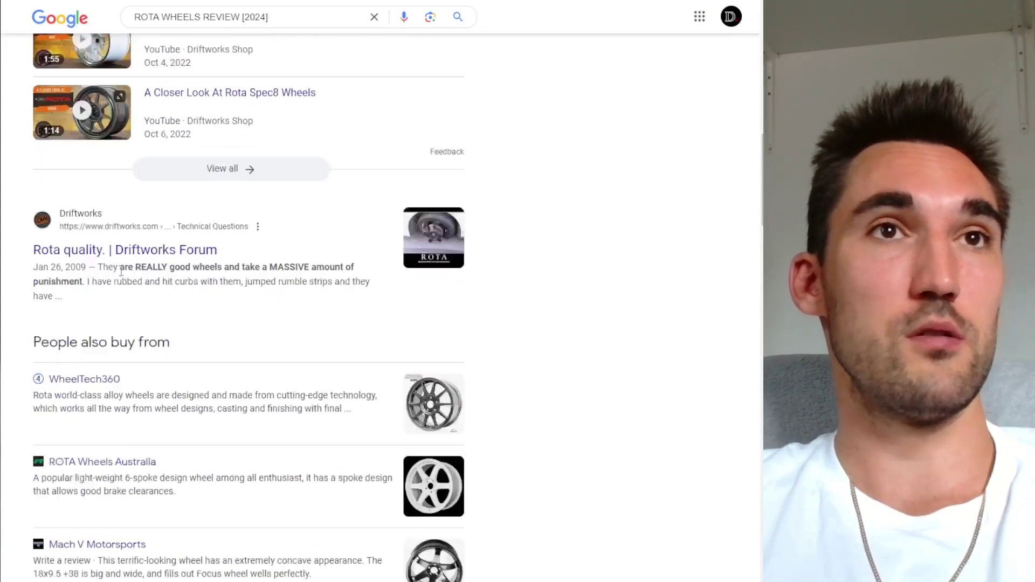
{"action": "scroll", "coordinate": [289, 377], "scroll_direction": "up", "scroll_amount": 4}
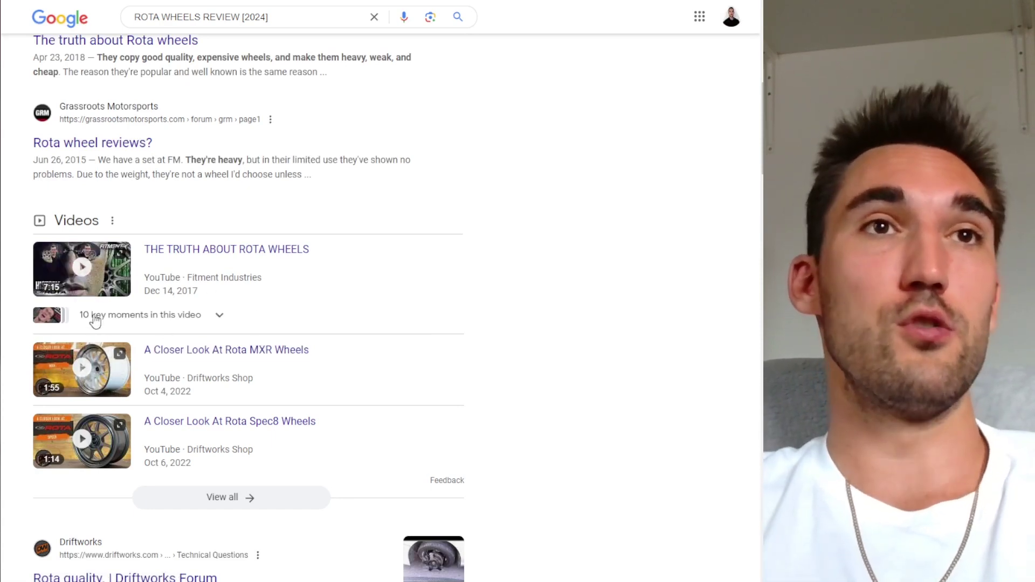
{"action": "scroll", "coordinate": [577, 315], "scroll_direction": "down", "scroll_amount": 15}
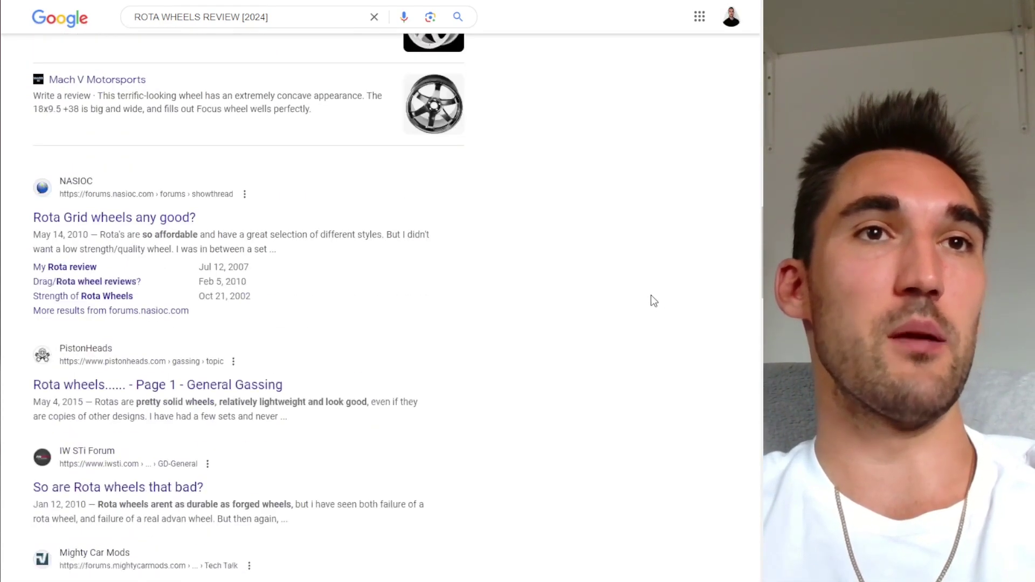
{"action": "scroll", "coordinate": [651, 296], "scroll_direction": "down", "scroll_amount": 12}
{"action": "scroll", "coordinate": [658, 321], "scroll_direction": "up", "scroll_amount": 5}
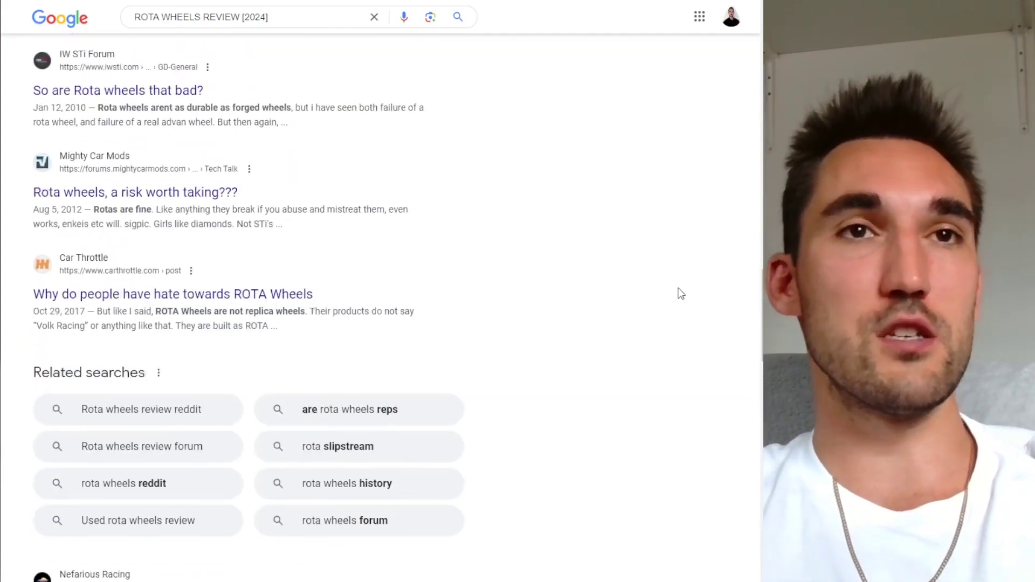
{"action": "scroll", "coordinate": [681, 294], "scroll_direction": "up", "scroll_amount": 5}
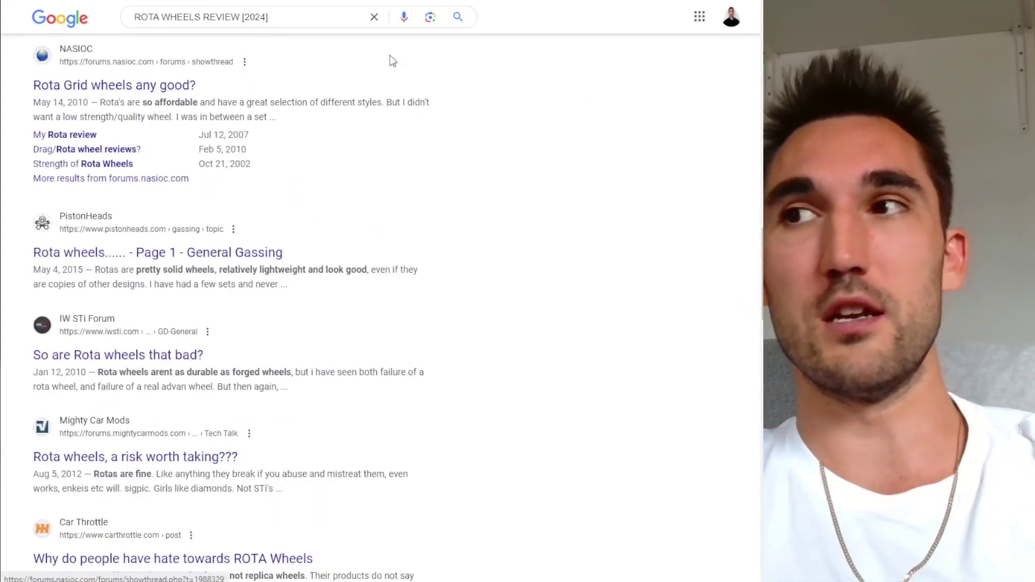
{"action": "scroll", "coordinate": [399, 302], "scroll_direction": "down", "scroll_amount": 7}
{"action": "scroll", "coordinate": [374, 354], "scroll_direction": "down", "scroll_amount": 7}
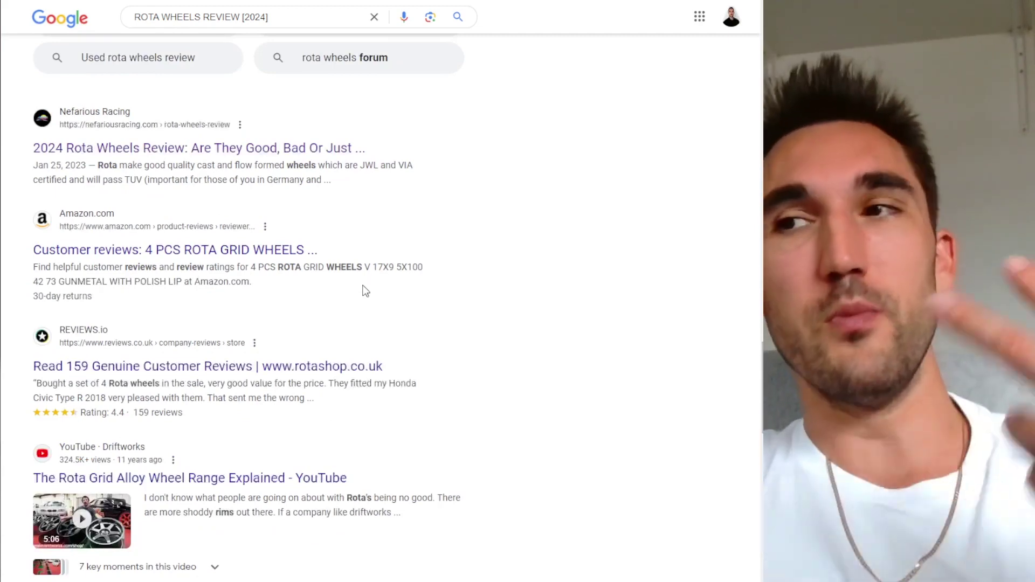
{"action": "left_click_drag", "start_coordinate": [368, 148], "coordinate": [254, 145]}
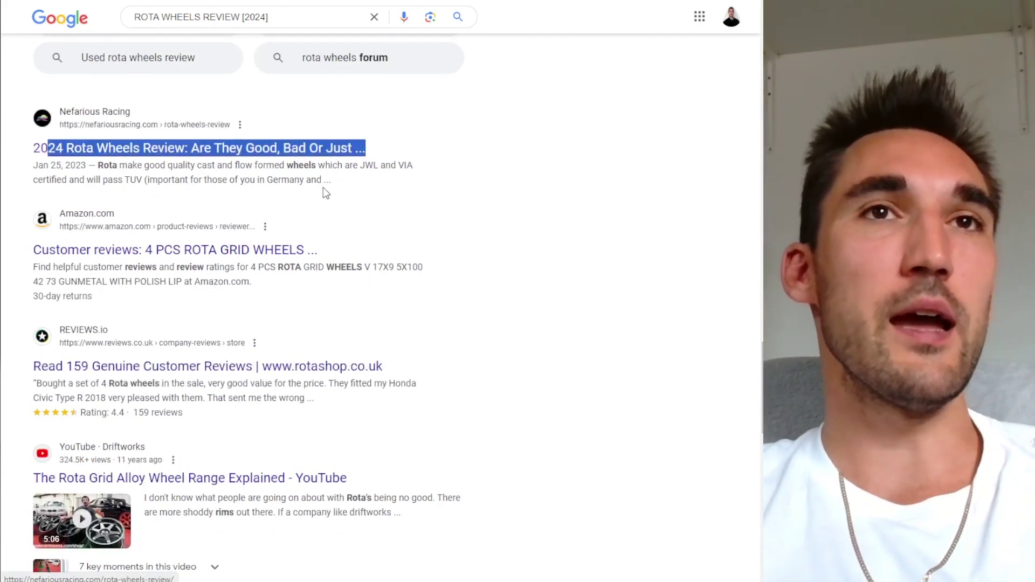
{"action": "left_click_drag", "start_coordinate": [326, 193], "coordinate": [33, 163]}
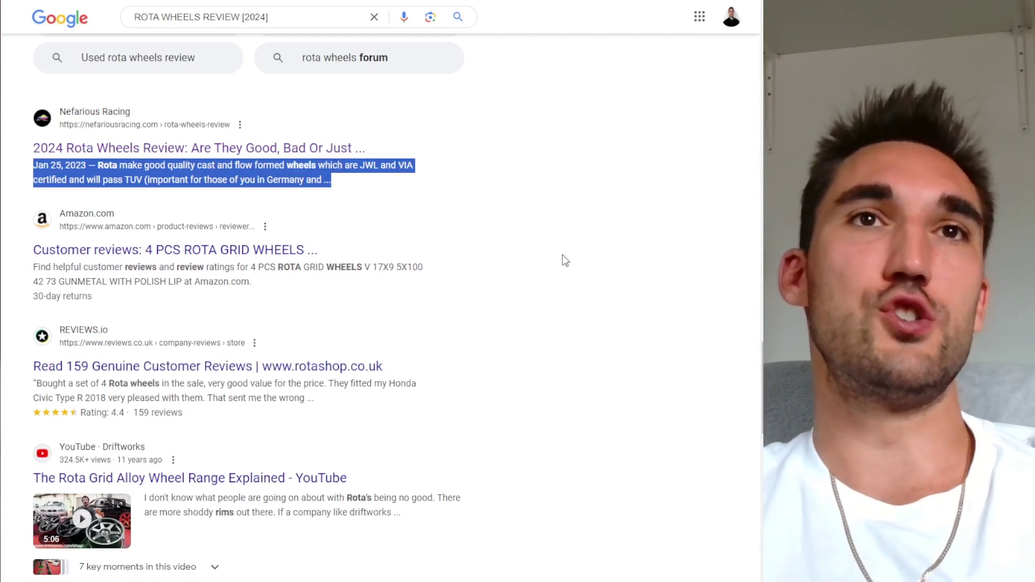
{"action": "left_click_drag", "start_coordinate": [448, 148], "coordinate": [33, 148]}
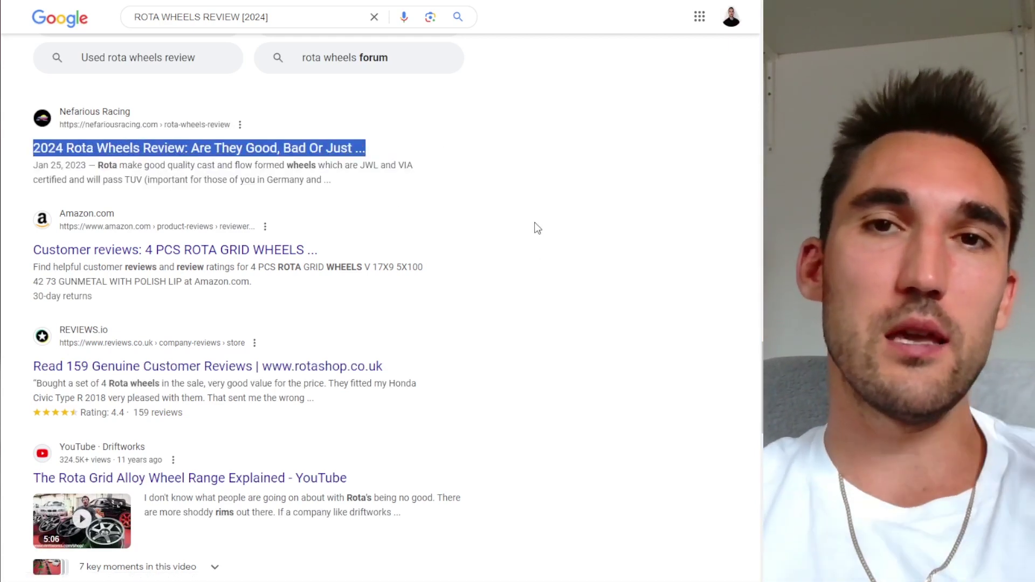
{"action": "left_click", "coordinate": [407, 146]}
{"action": "left_click_drag", "start_coordinate": [406, 146], "coordinate": [34, 148]}
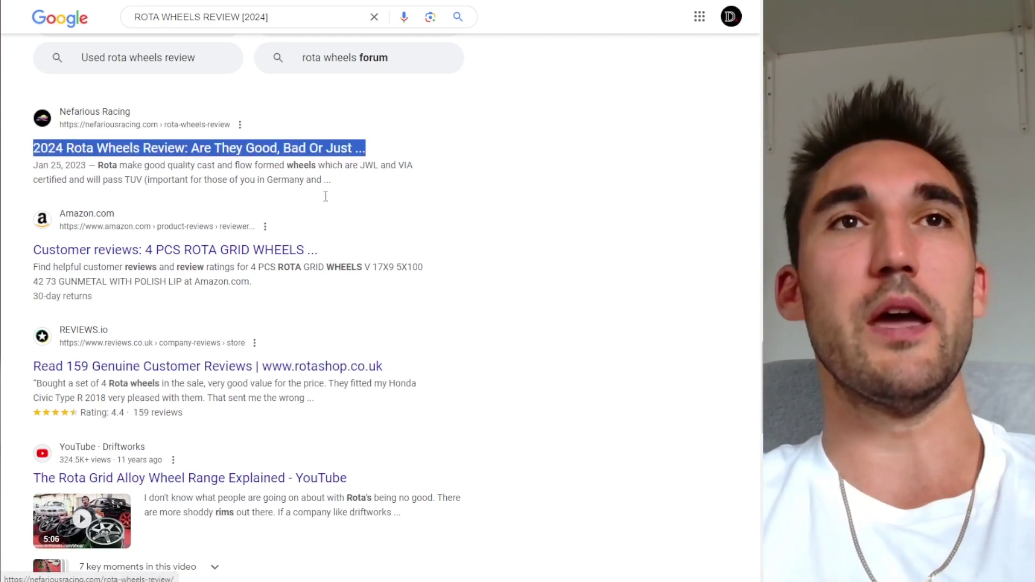
{"action": "left_click", "coordinate": [287, 163]}
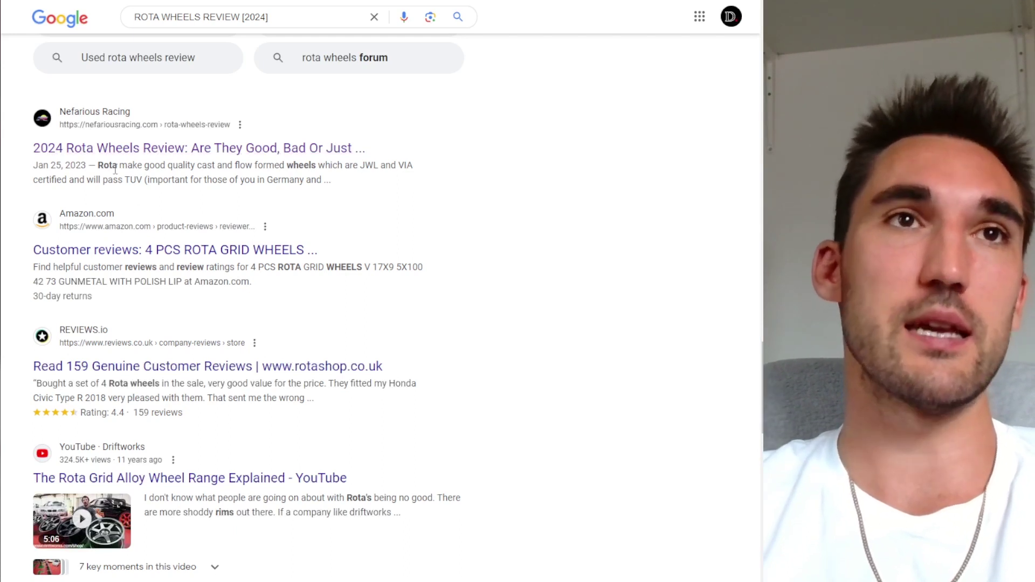
{"action": "left_click_drag", "start_coordinate": [97, 165], "coordinate": [389, 187]}
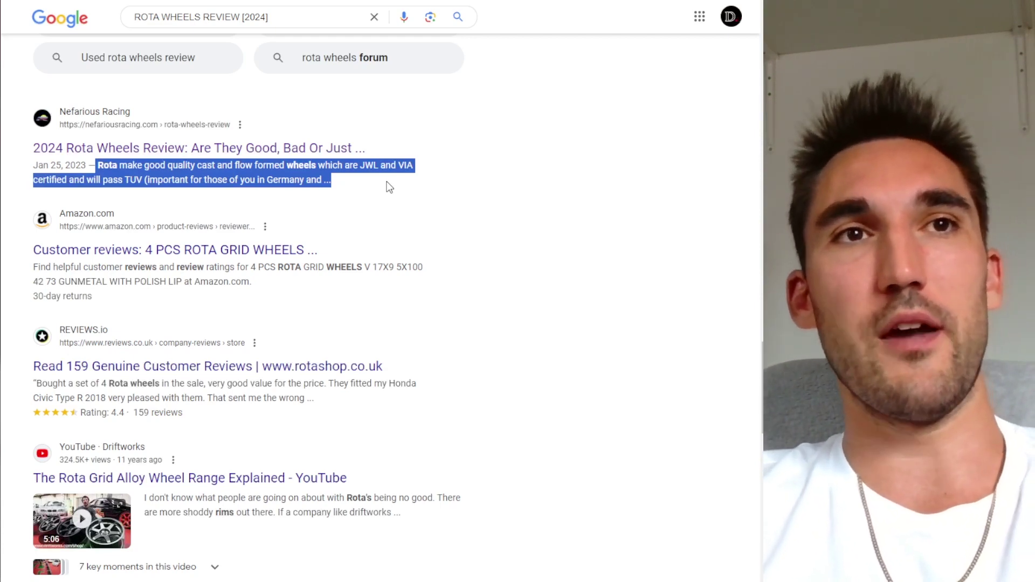
{"action": "left_click_drag", "start_coordinate": [354, 183], "coordinate": [98, 165]}
{"action": "left_click", "coordinate": [117, 169]}
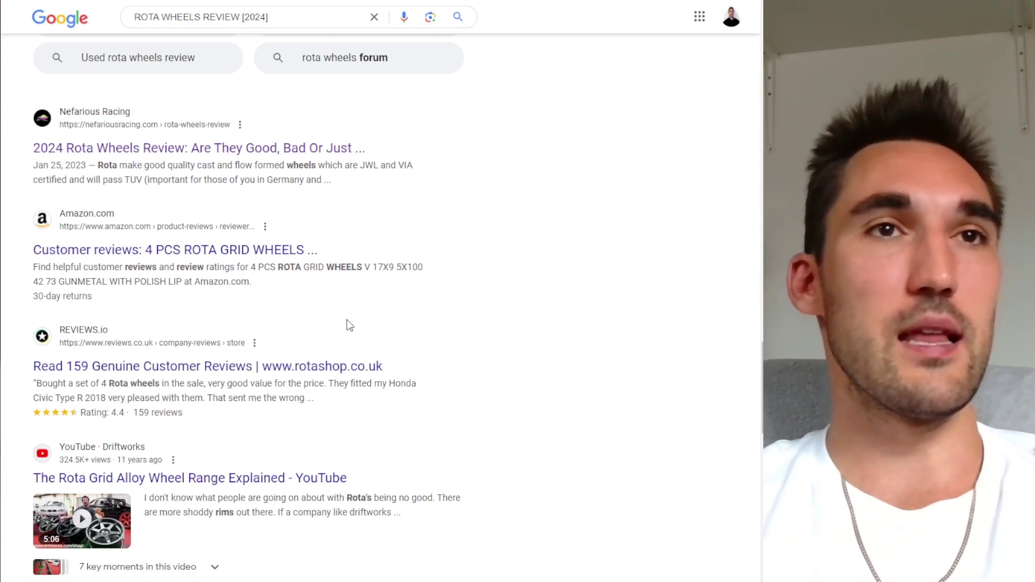
{"action": "scroll", "coordinate": [347, 319], "scroll_direction": "down", "scroll_amount": 1}
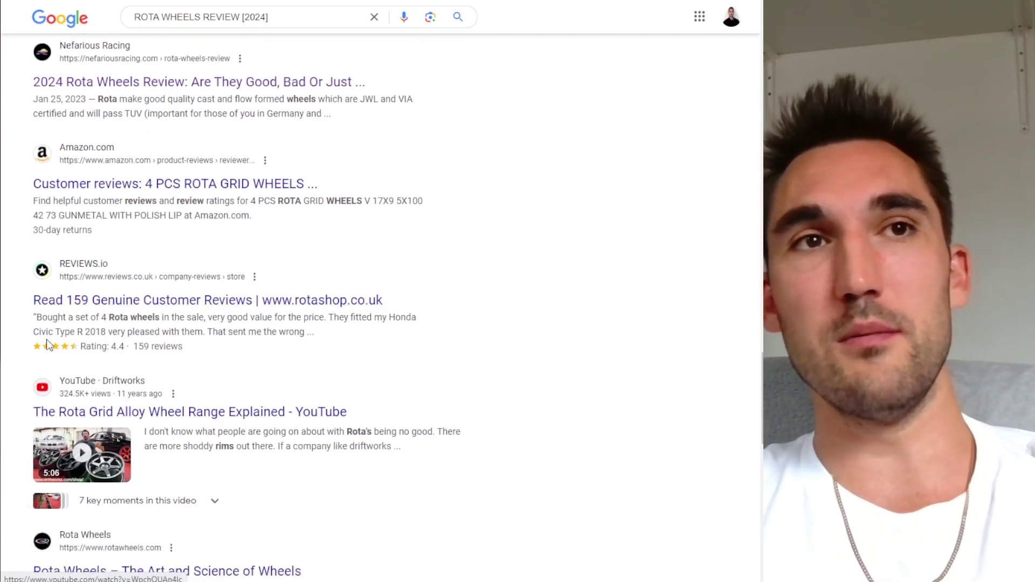
Highlight a result's rating text, then scroll through the remaining Rota wheels results.
{"action": "left_click_drag", "start_coordinate": [48, 346], "coordinate": [200, 347]}
{"action": "left_click", "coordinate": [200, 348]}
{"action": "scroll", "coordinate": [346, 336], "scroll_direction": "down", "scroll_amount": 4}
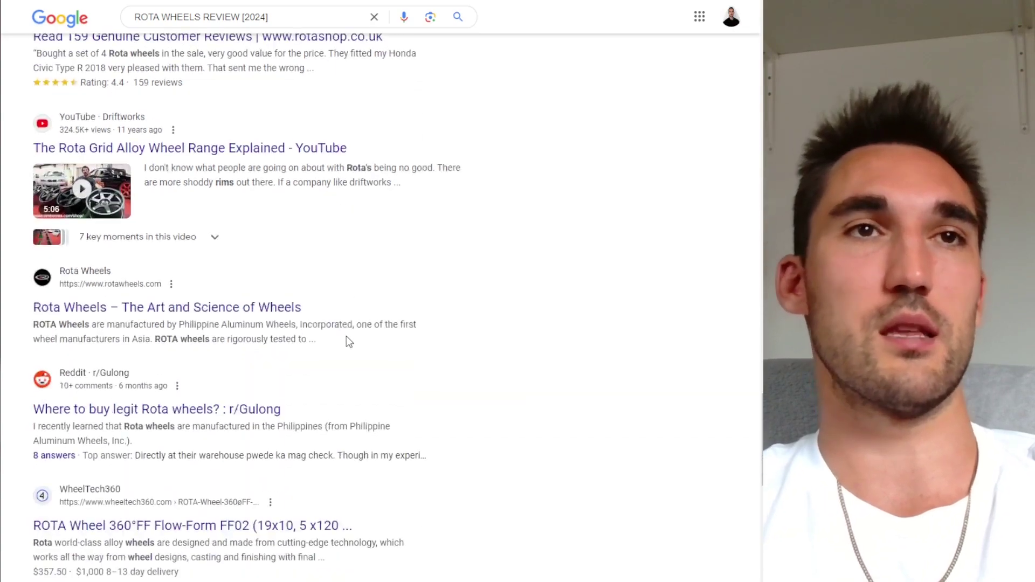
{"action": "scroll", "coordinate": [348, 342], "scroll_direction": "down", "scroll_amount": 3}
{"action": "scroll", "coordinate": [440, 298], "scroll_direction": "up", "scroll_amount": 10}
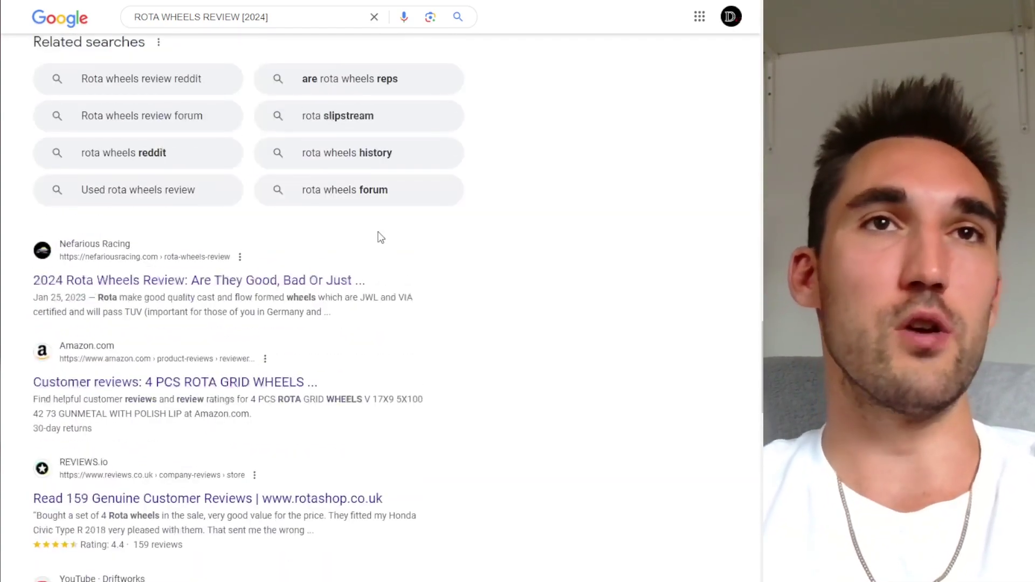
{"action": "scroll", "coordinate": [381, 237], "scroll_direction": "up", "scroll_amount": 2}
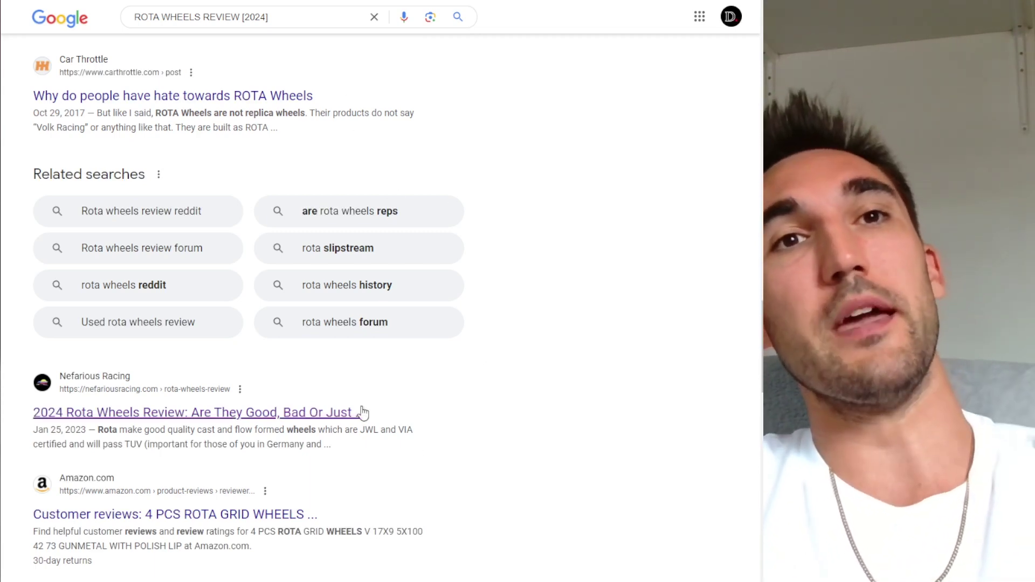
{"action": "scroll", "coordinate": [543, 405], "scroll_direction": "up", "scroll_amount": 20}
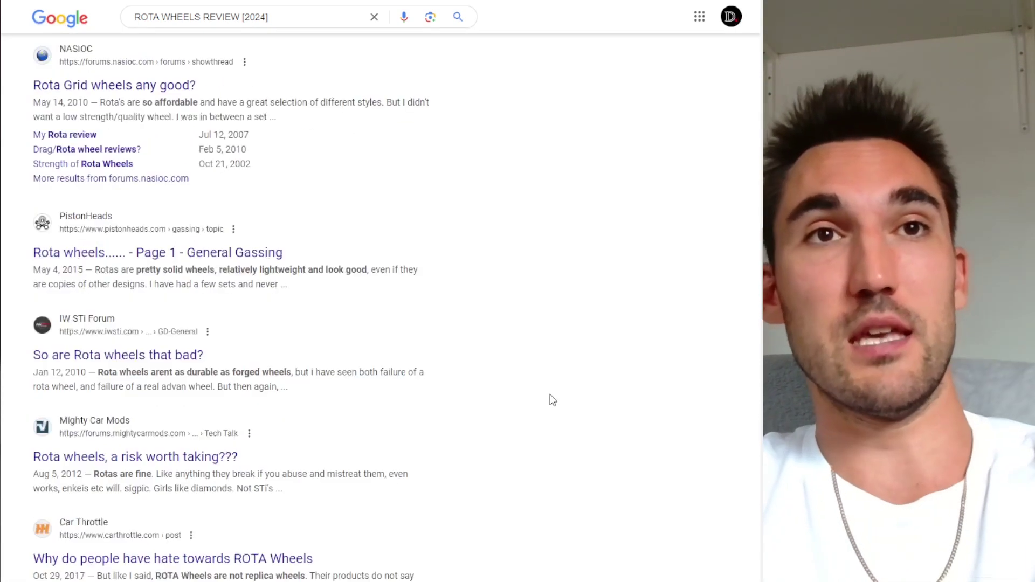
{"action": "scroll", "coordinate": [545, 405], "scroll_direction": "up", "scroll_amount": 10}
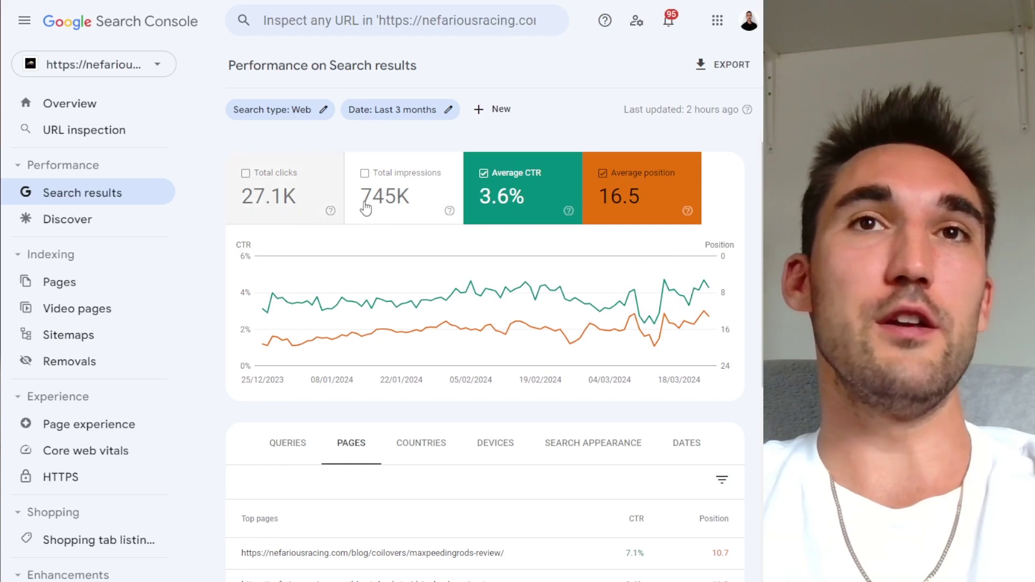
Hide Average position from the chart and set the date range to Last 28 days.
{"action": "left_click", "coordinate": [639, 186]}
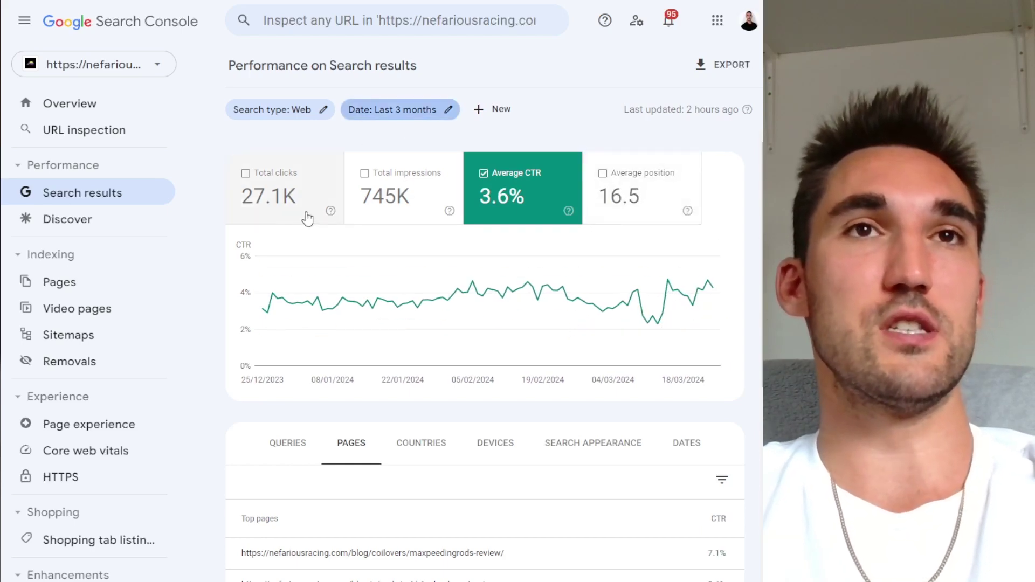
{"action": "left_click", "coordinate": [429, 111]}
{"action": "left_click", "coordinate": [259, 227]}
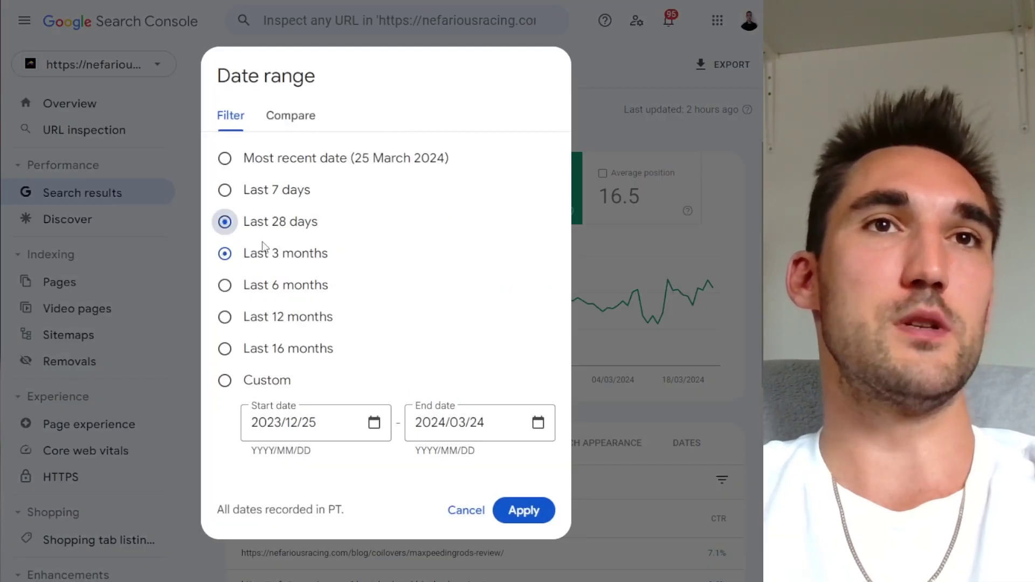
{"action": "left_click", "coordinate": [522, 509]}
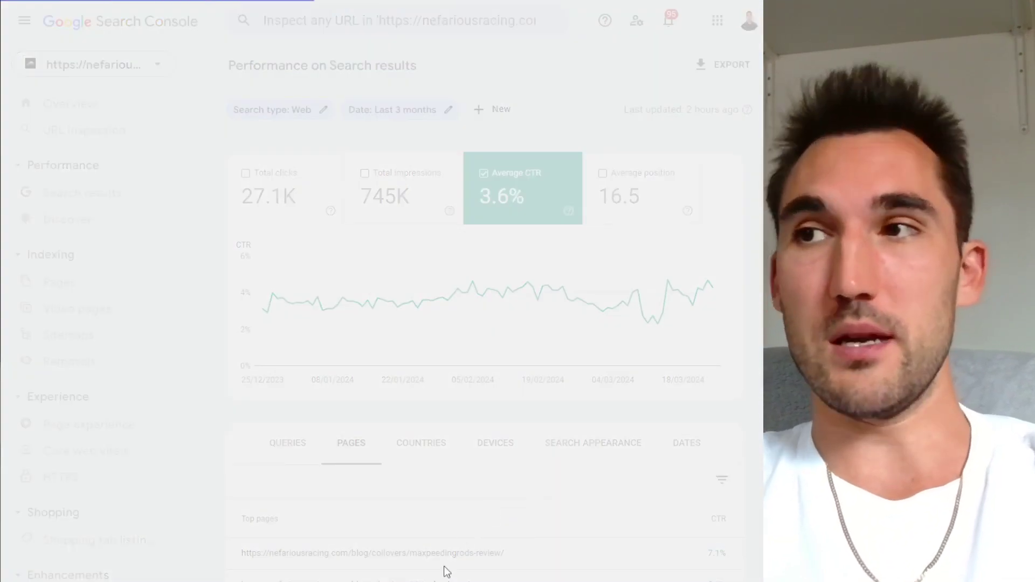
{"action": "scroll", "coordinate": [492, 469], "scroll_direction": "down", "scroll_amount": 3}
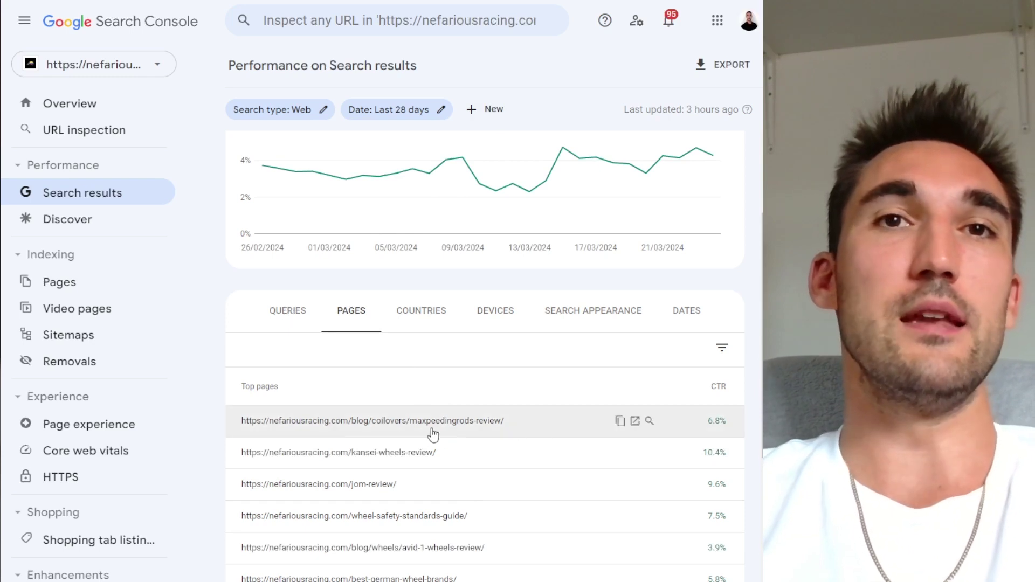
{"action": "scroll", "coordinate": [578, 435], "scroll_direction": "up", "scroll_amount": 2}
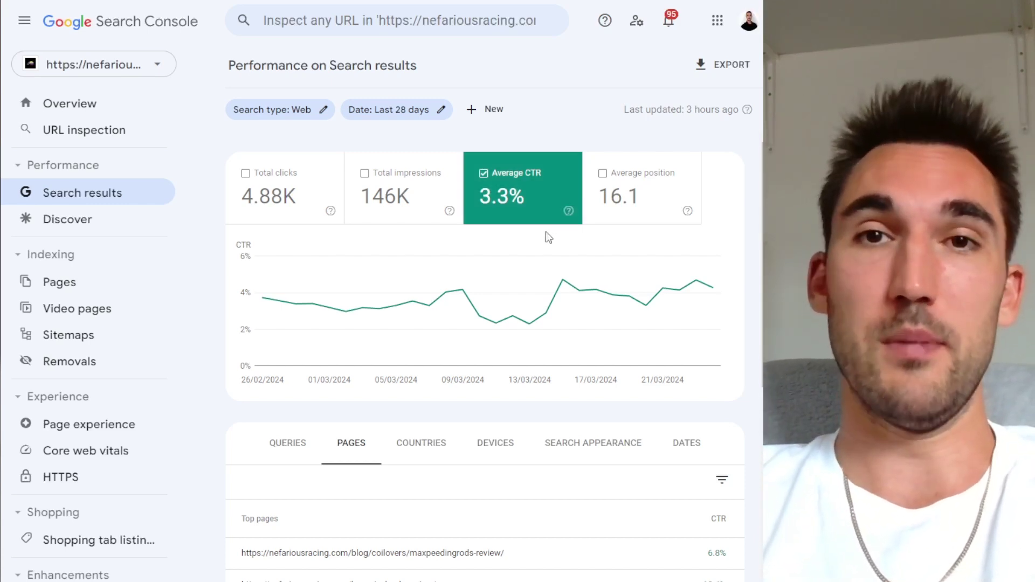
{"action": "mouse_move", "coordinate": [534, 272]}
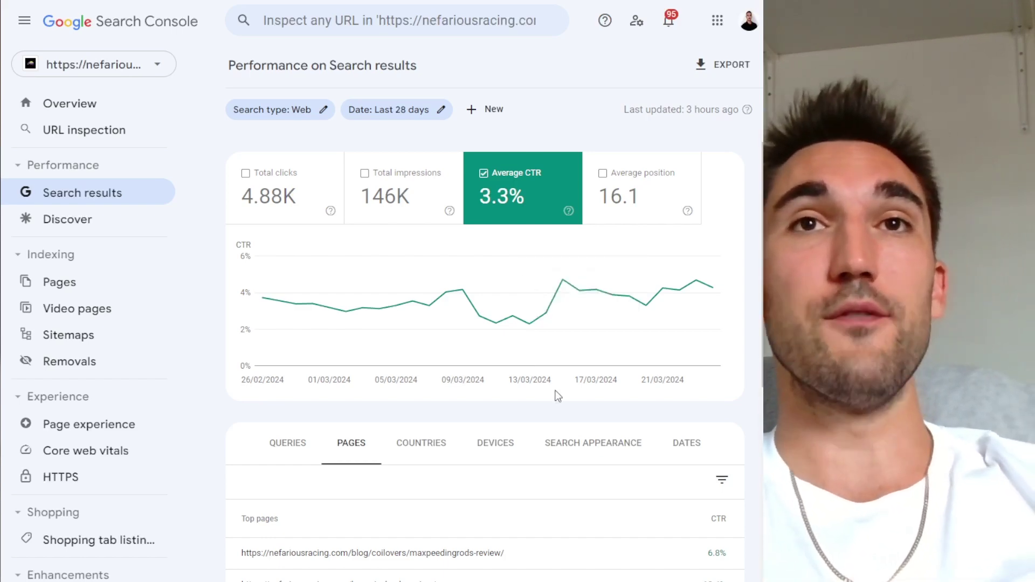
{"action": "scroll", "coordinate": [582, 388], "scroll_direction": "down", "scroll_amount": 4}
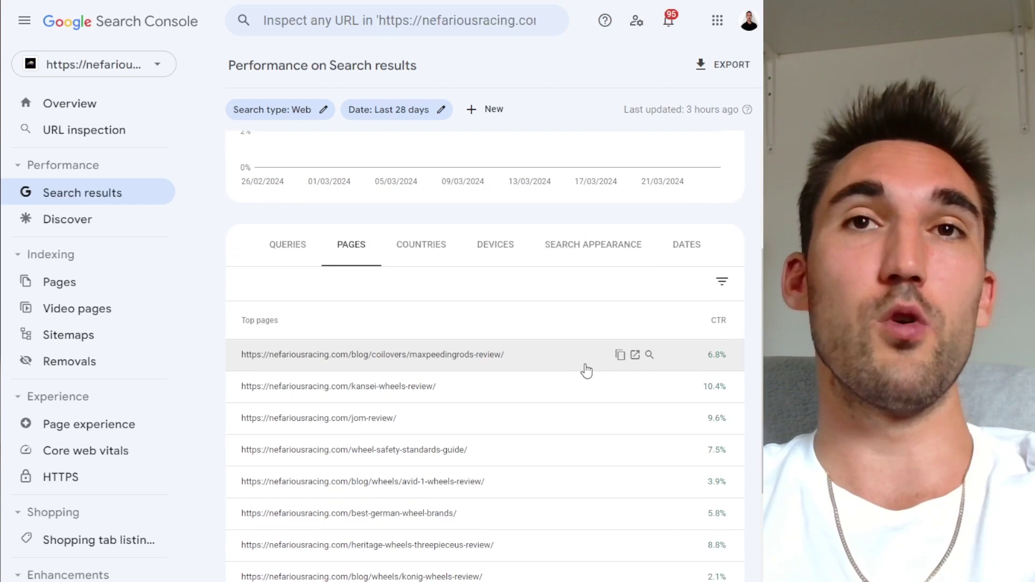